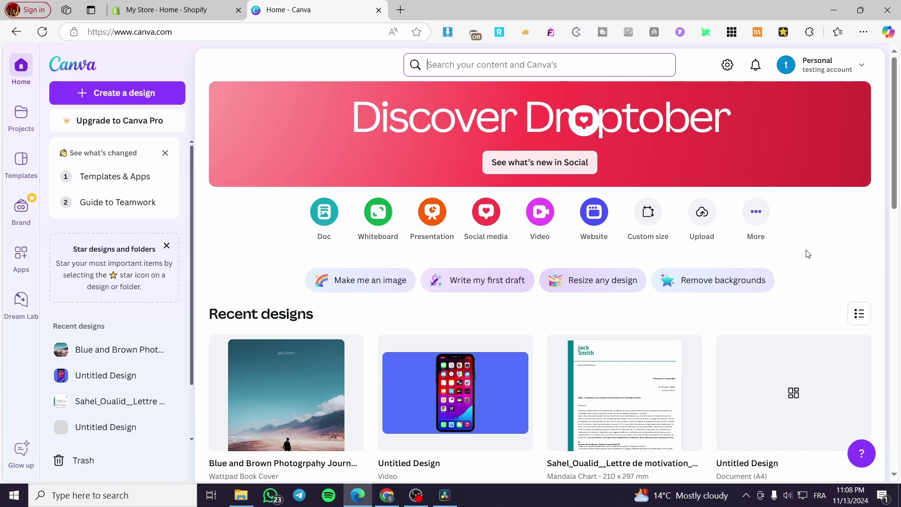
Step: Open the Custom size design chooser and browse the Docs and For you categories
left_click(650, 216)
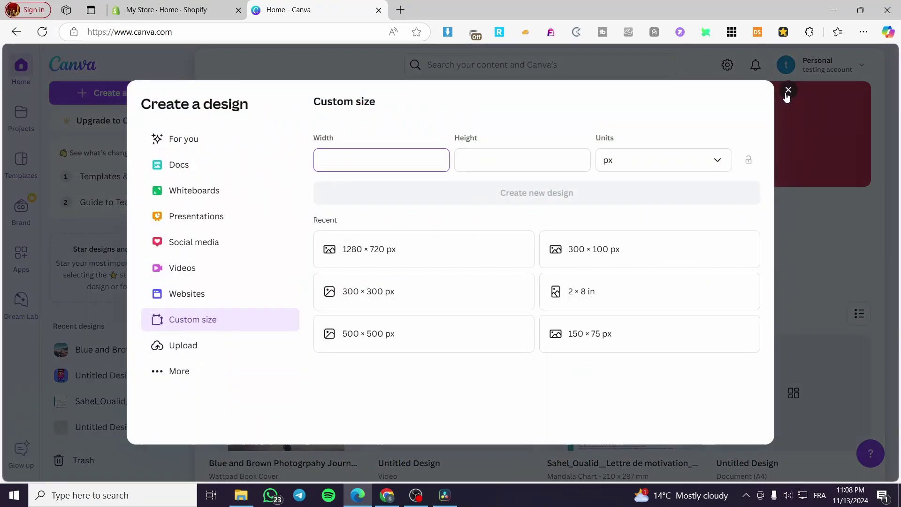
left_click(788, 90)
left_click(646, 214)
left_click(197, 165)
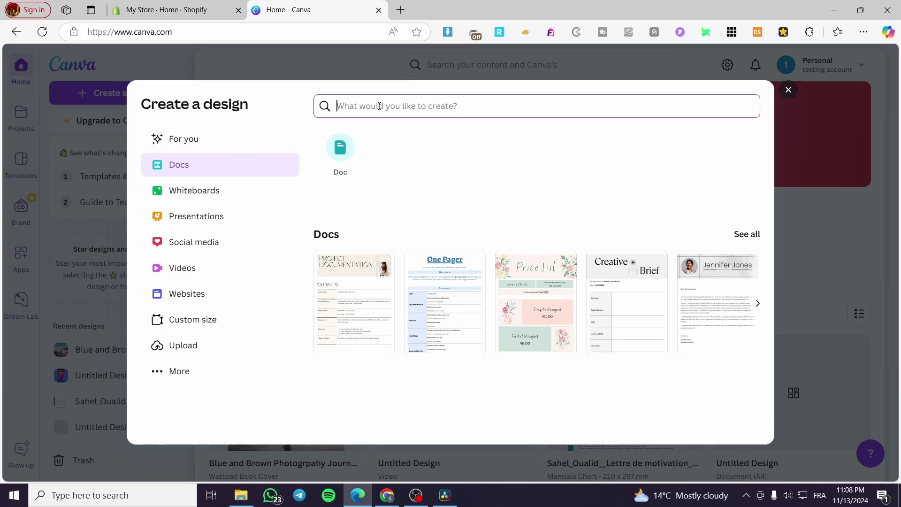
left_click(329, 125)
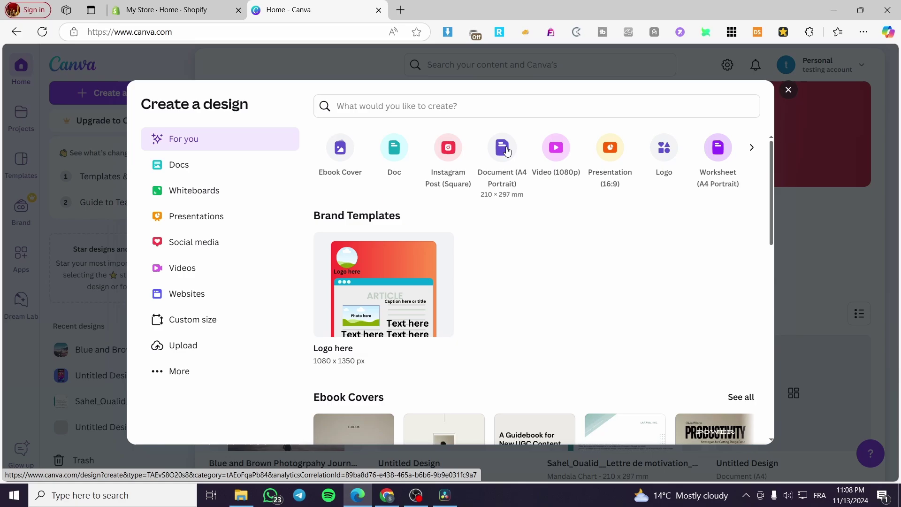
Step: Search design types for 'book' to list presets led by Book Cover at 1410 × 2250 px
left_click(448, 106)
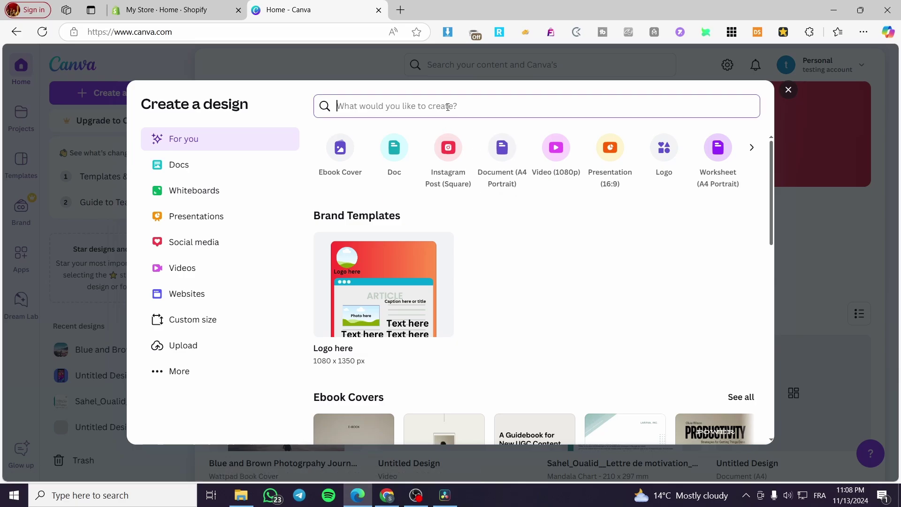
type("boo")
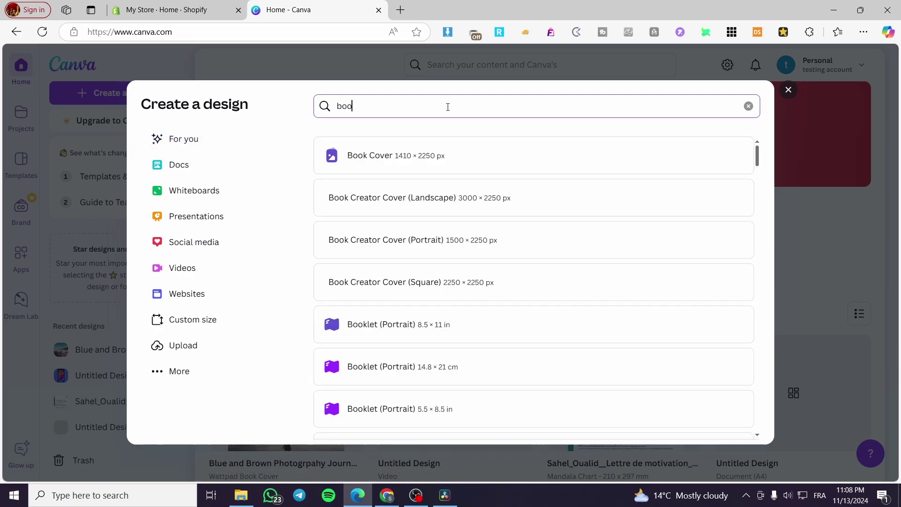
type("k")
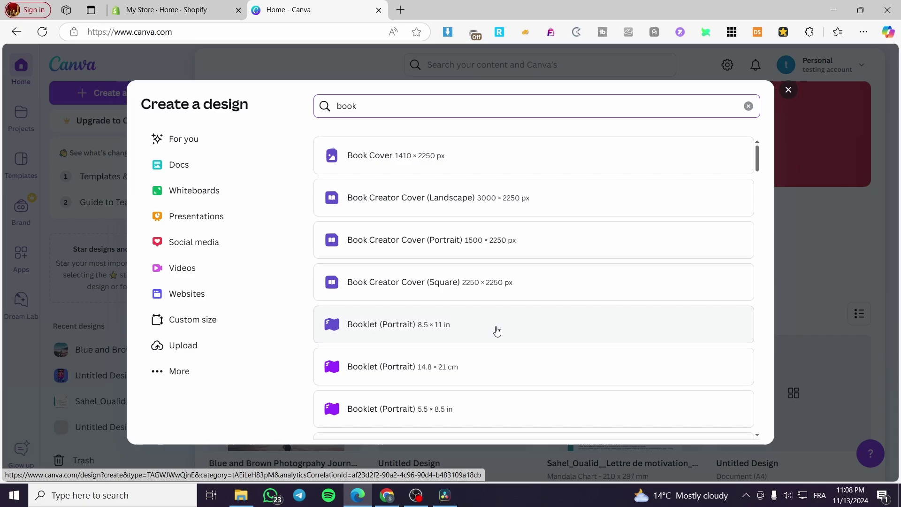
scroll(497, 331, "down", 2)
scroll(497, 331, "up", 2)
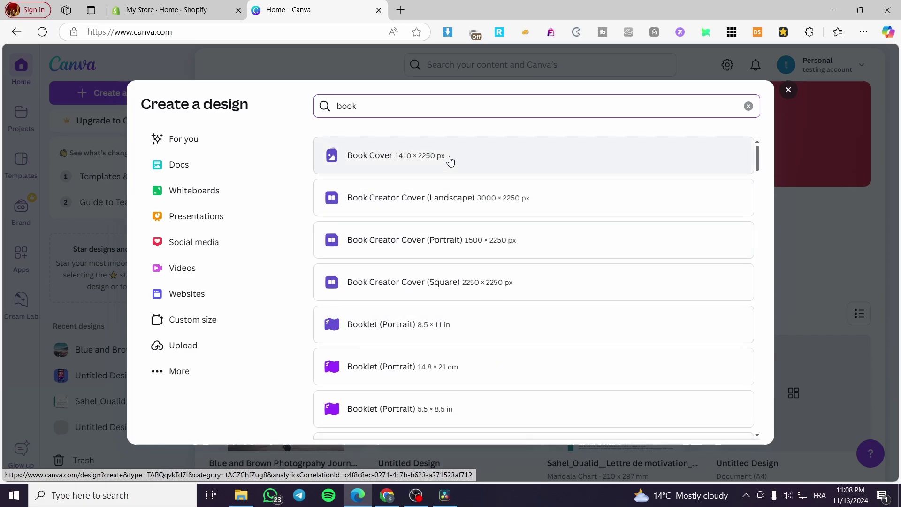
Step: Create a Book Cover design and fill its page teal, after trying light blue, royal blue and cyan
left_click(450, 161)
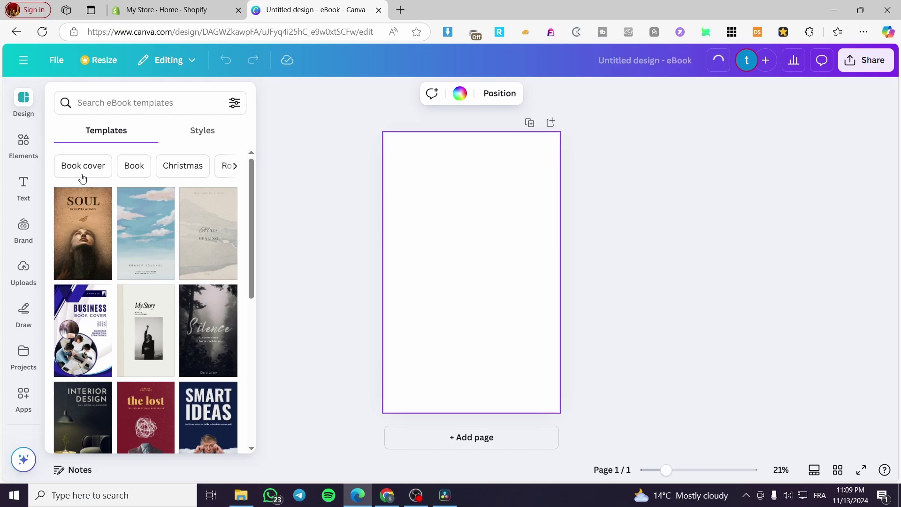
left_click(460, 93)
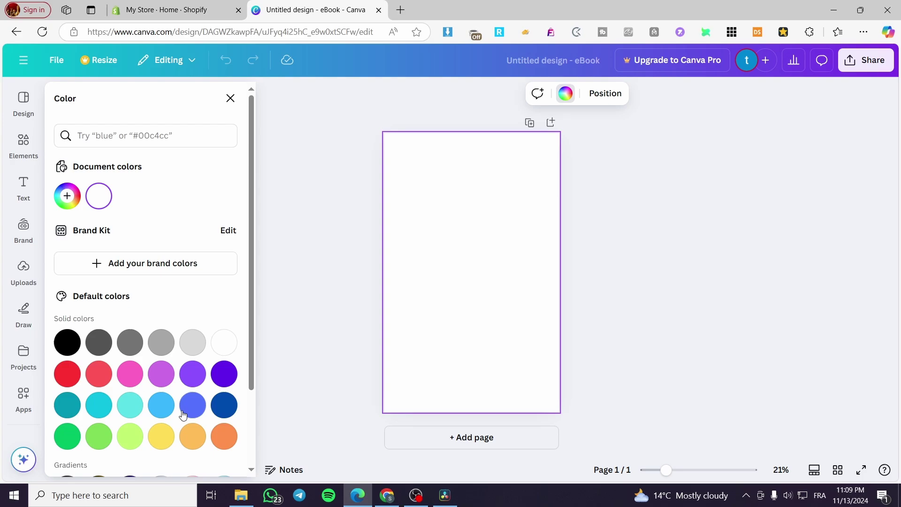
left_click(136, 272)
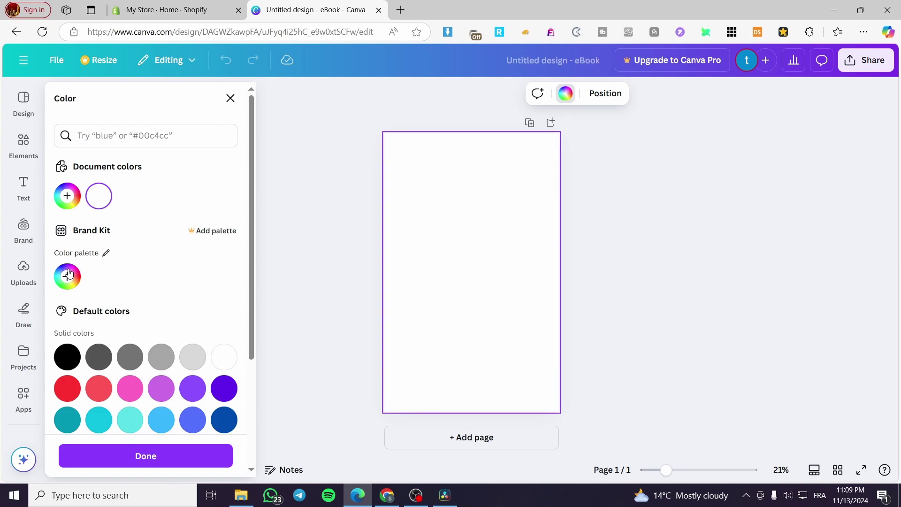
scroll(155, 331, "down", 2)
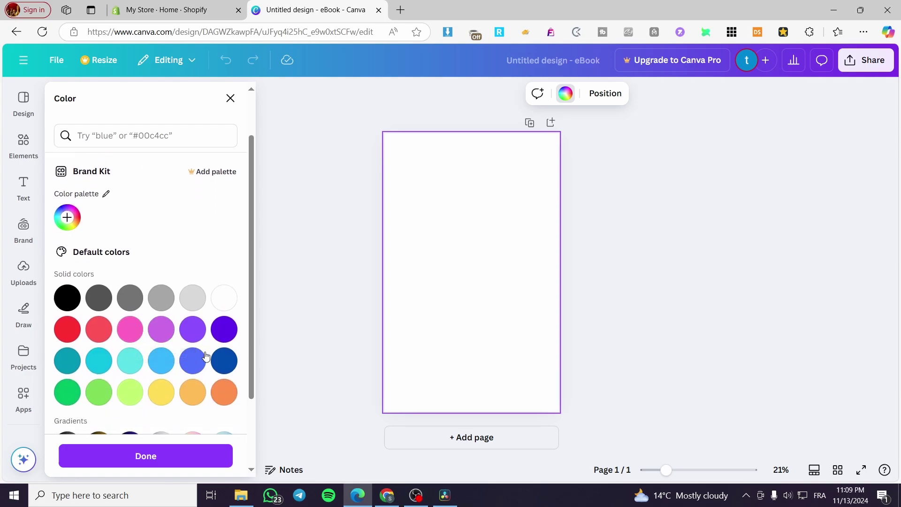
left_click(158, 359)
left_click(192, 360)
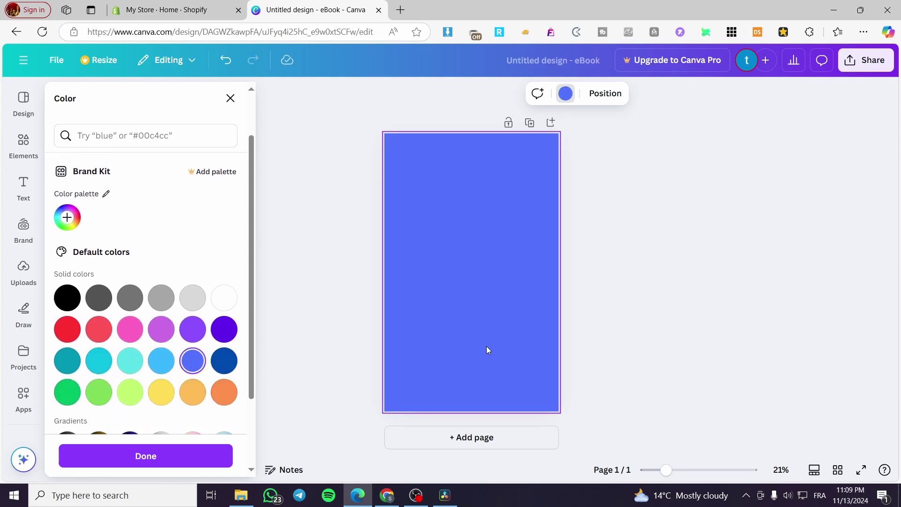
left_click(99, 360)
left_click(67, 361)
Step: Add the recently used area chart from Elements, then delete it and select the page
left_click(29, 149)
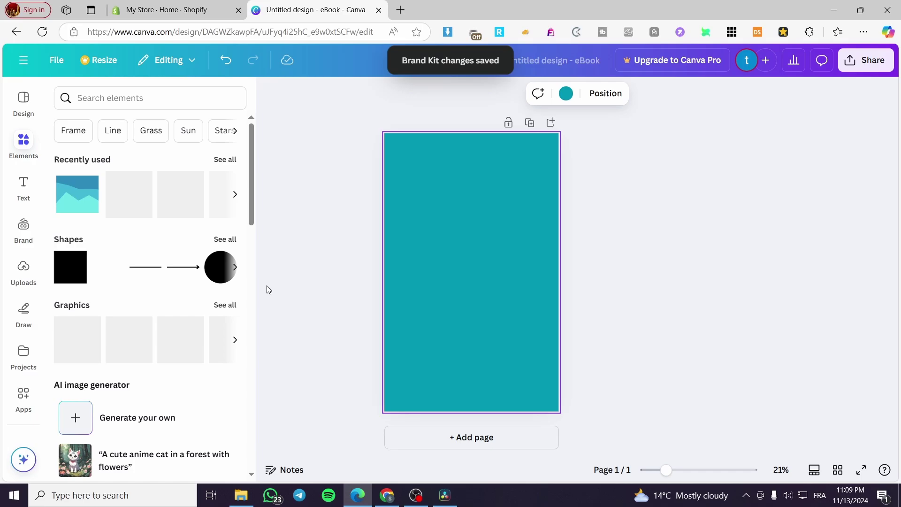
left_click(68, 205)
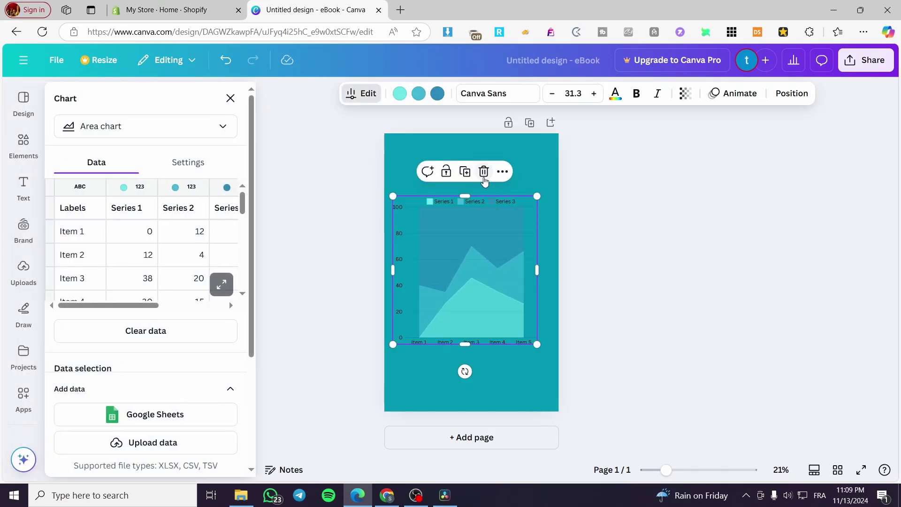
key("Delete")
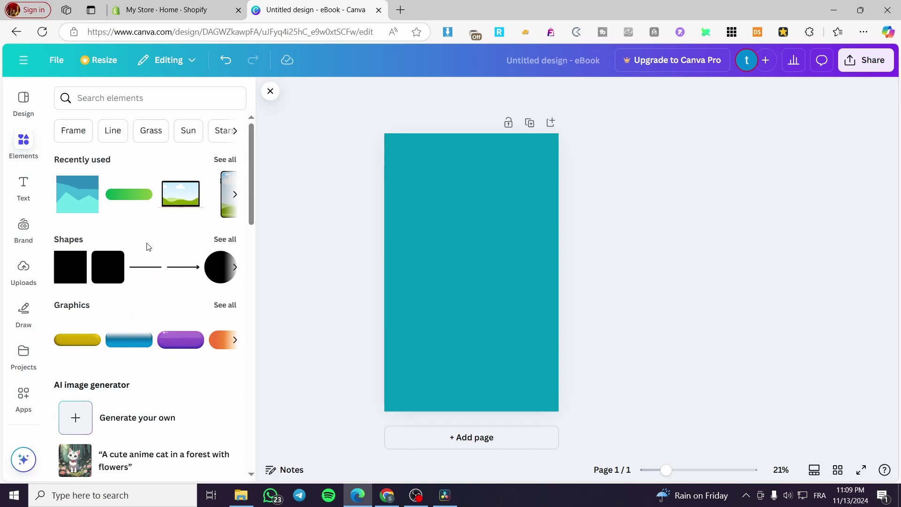
left_click(436, 222)
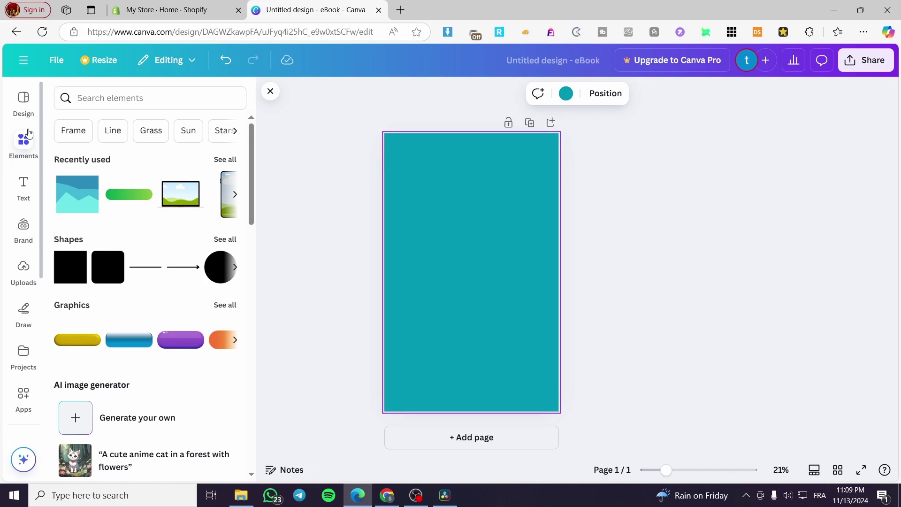
Step: Search the Elements library for 'shape'
left_click(120, 102)
type("shape")
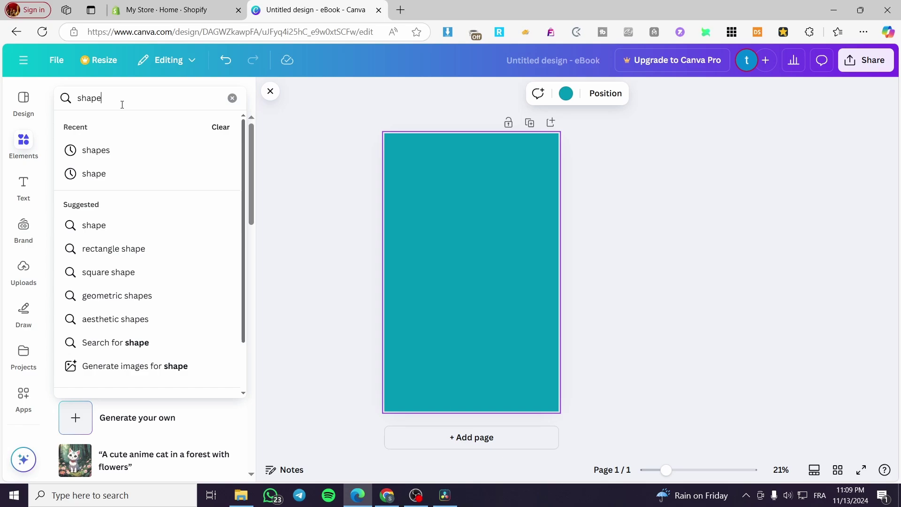
left_click(135, 174)
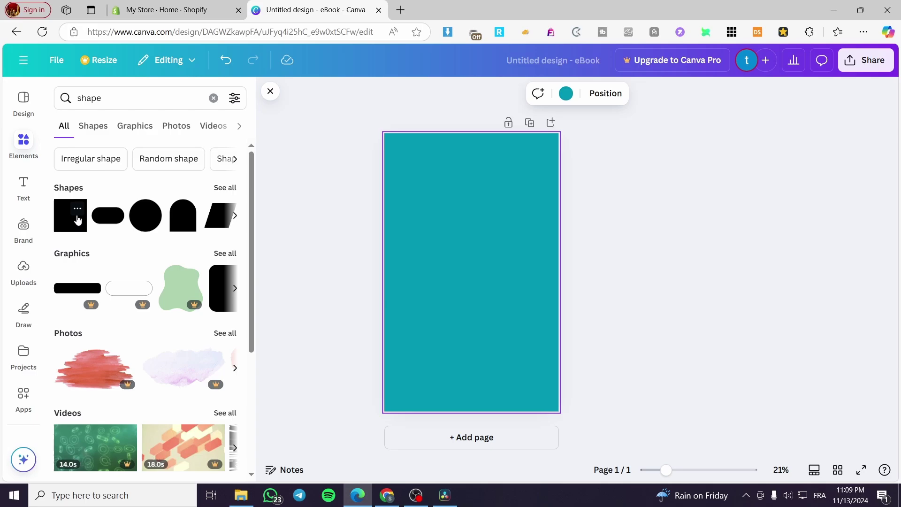
Step: Add a square, move it to the page's top-left and colour it cyan after trying white and violet
left_click(64, 223)
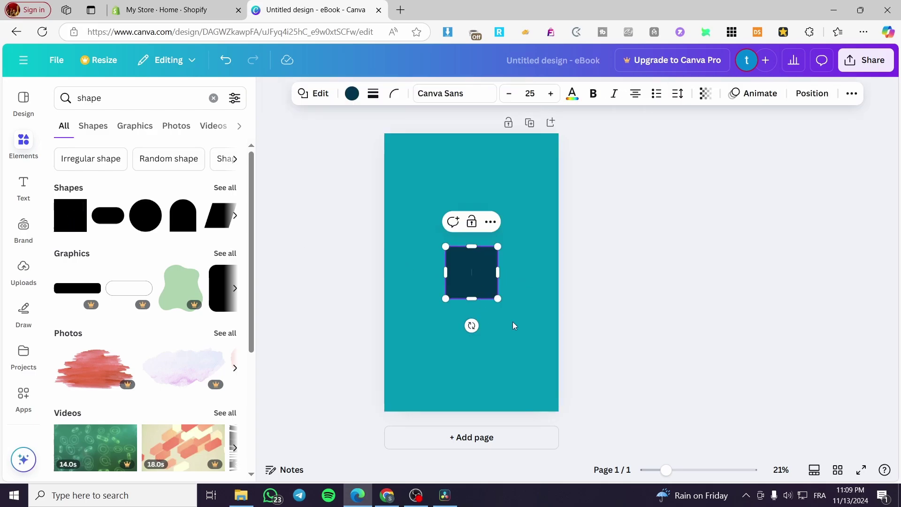
left_click(620, 309)
left_click_drag(471, 280, 577, 192)
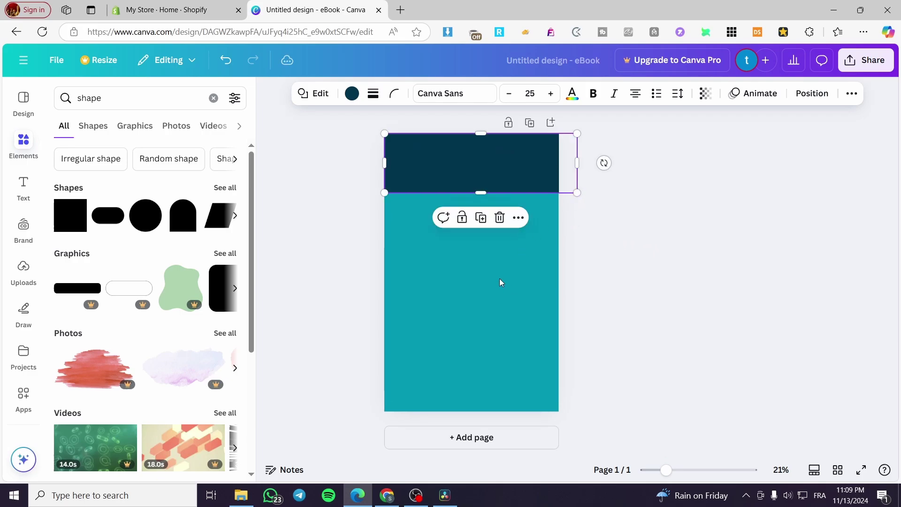
left_click(352, 93)
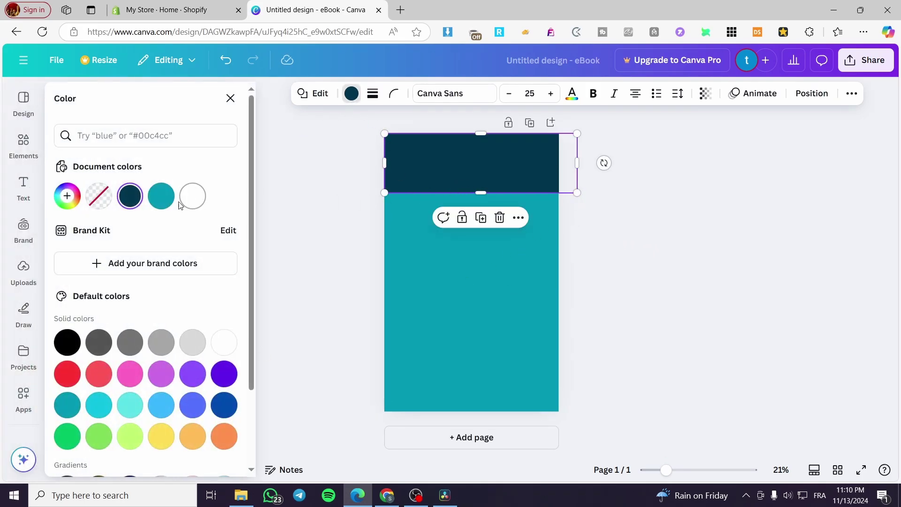
left_click(228, 345)
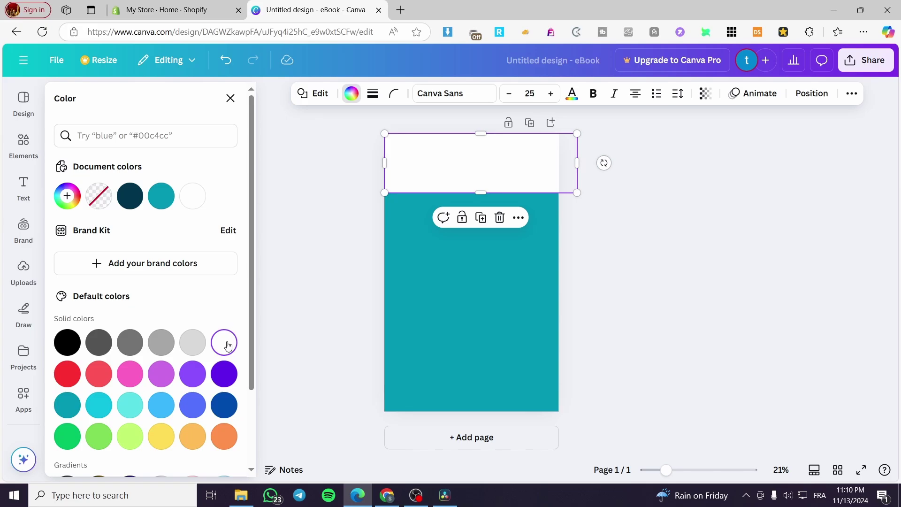
left_click(223, 374)
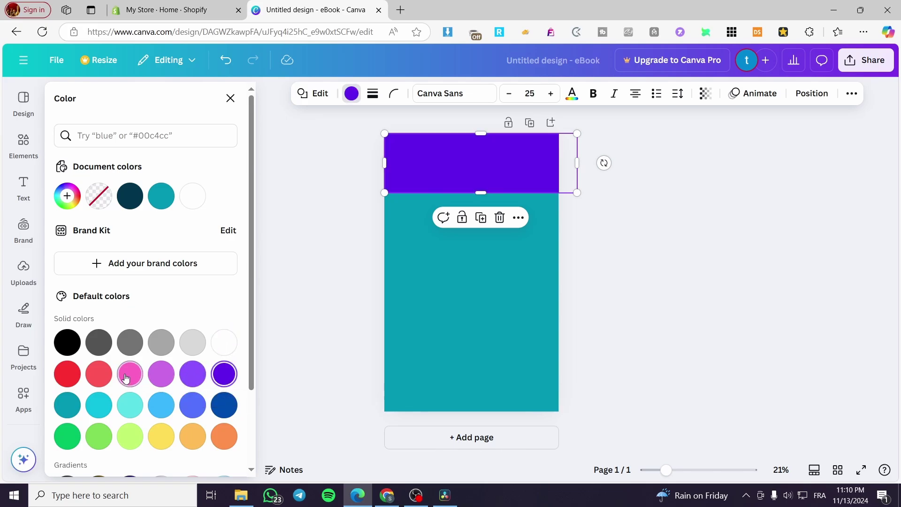
left_click(94, 408)
left_click(606, 305)
left_click(613, 300)
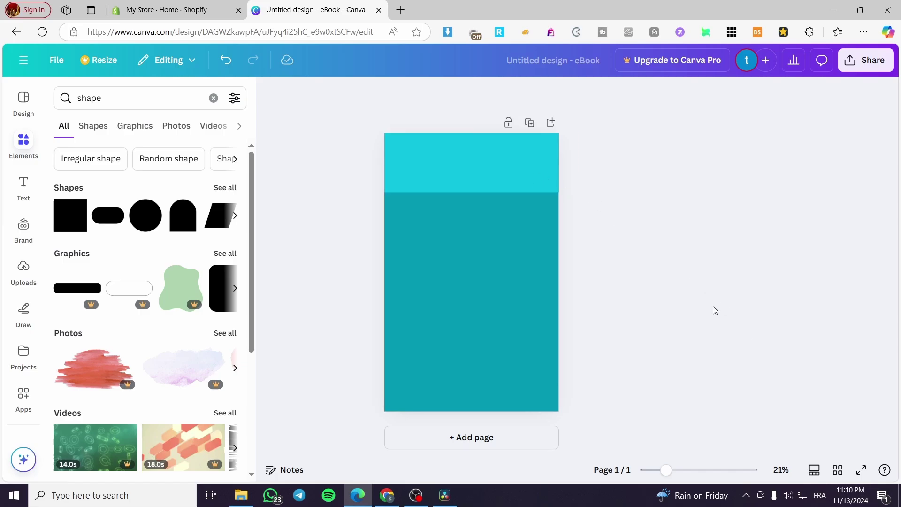
Step: Trim the top rectangle to the page width and settle on cyan after trying turquoise and light blue
left_click(500, 165)
left_click(351, 93)
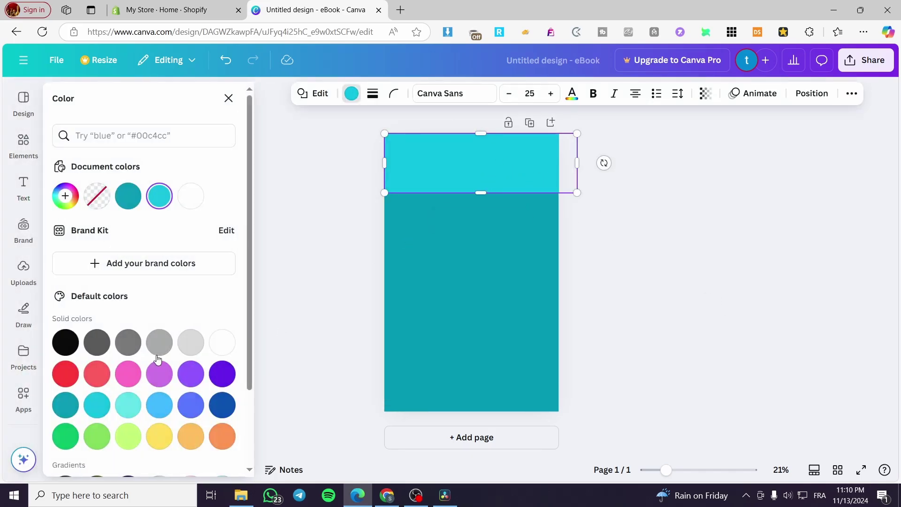
left_click(128, 404)
left_click(640, 284)
left_click(642, 287)
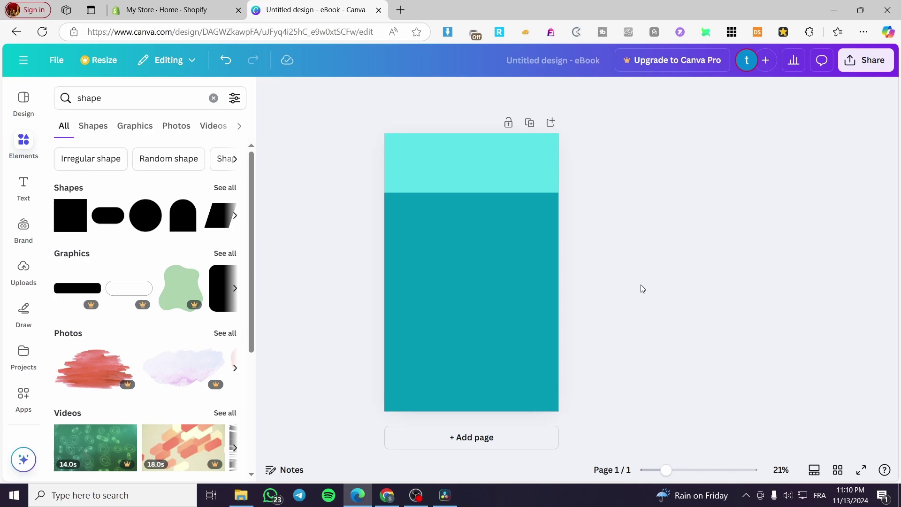
left_click(548, 170)
left_click_drag(558, 163, 559, 163)
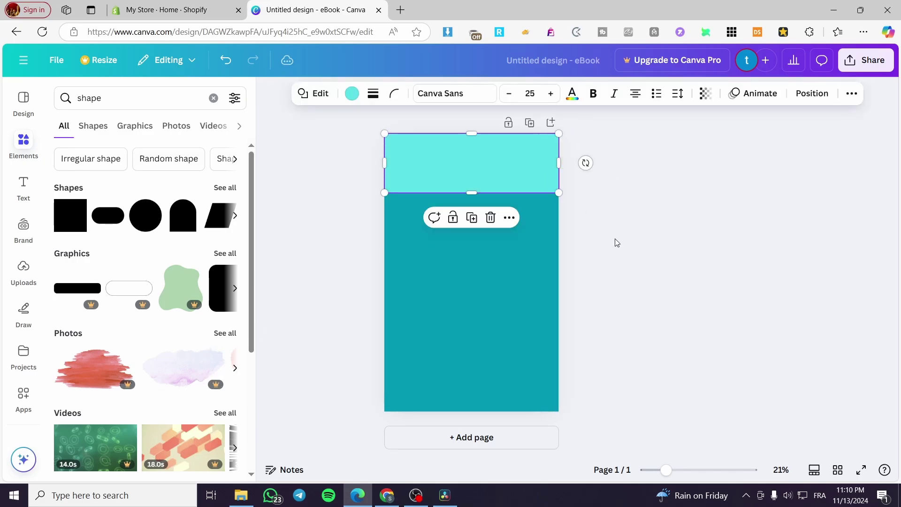
left_click(356, 100)
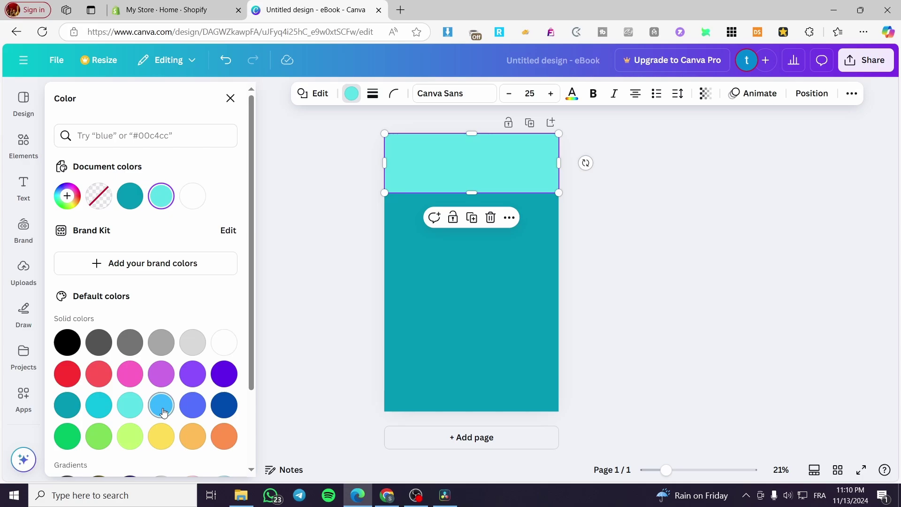
left_click(161, 405)
left_click(97, 405)
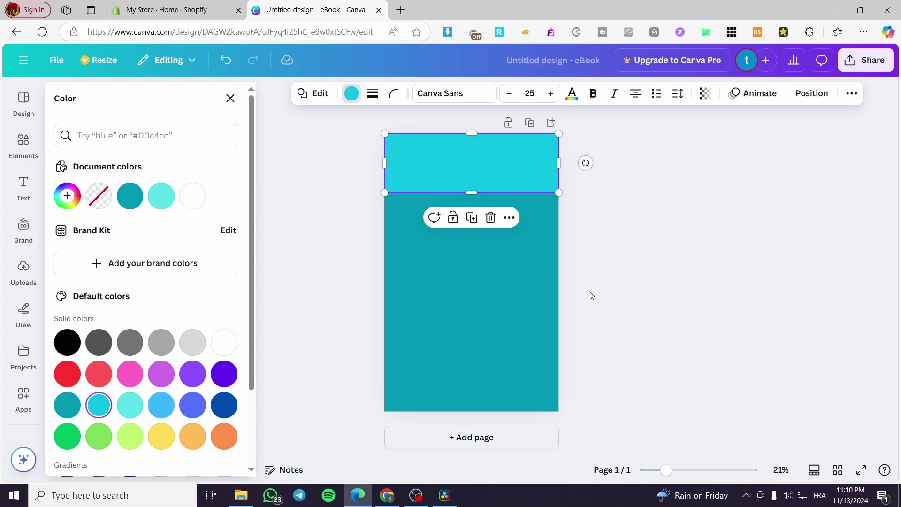
left_click(624, 273)
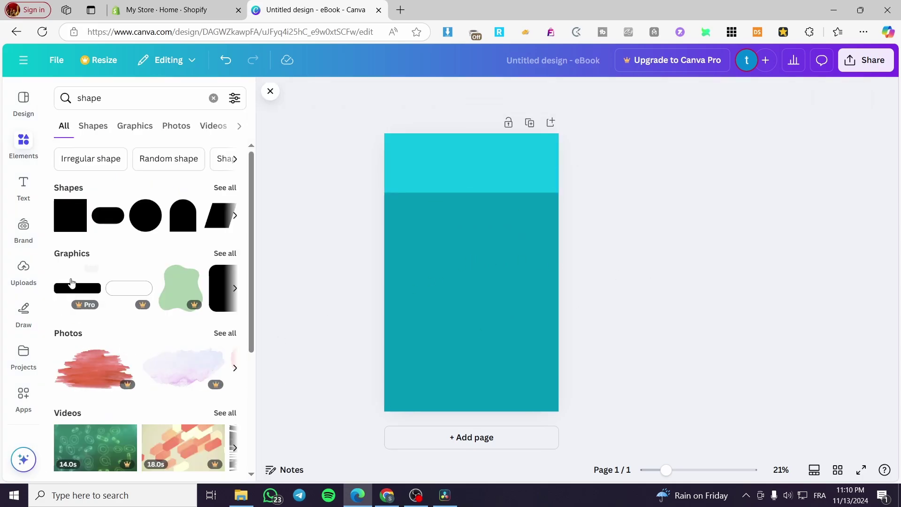
Step: Add an arch shape, enlarge it and stretch it across the full width of the page bottom
left_click(183, 231)
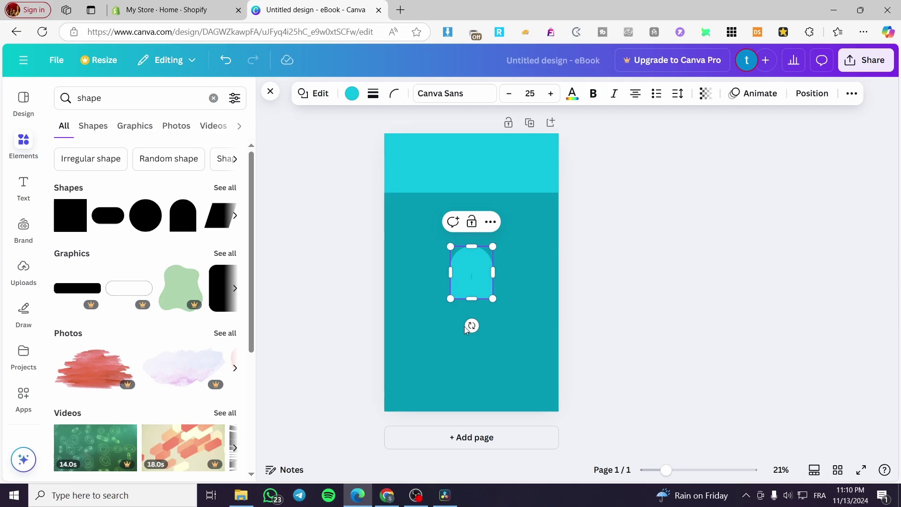
left_click_drag(446, 297, 378, 298)
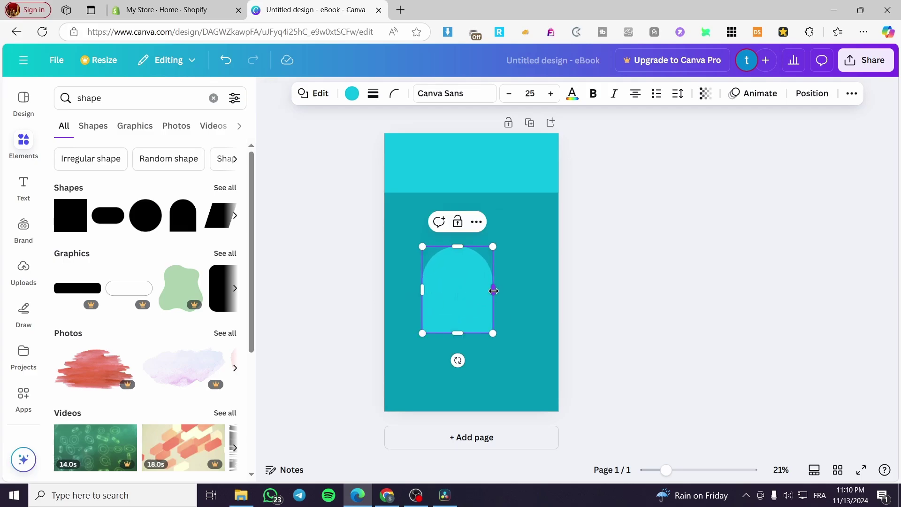
left_click_drag(493, 290, 474, 367)
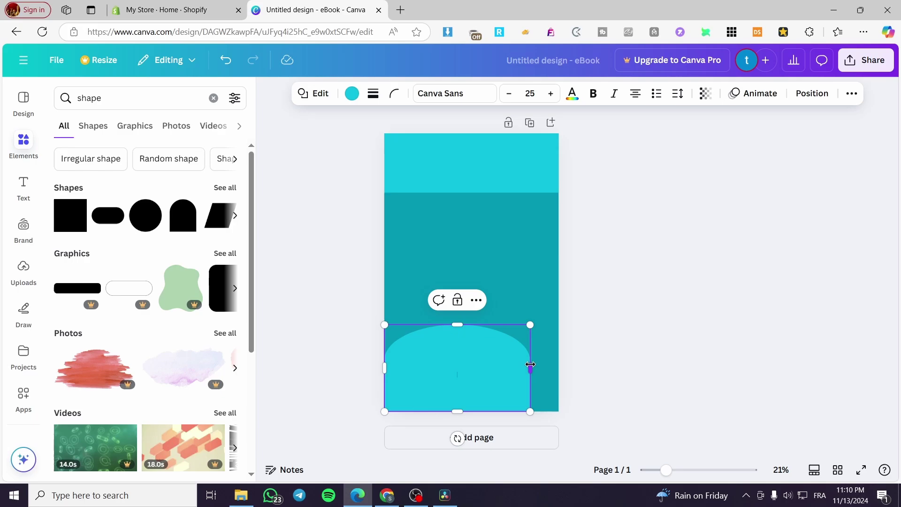
left_click_drag(531, 368, 560, 364)
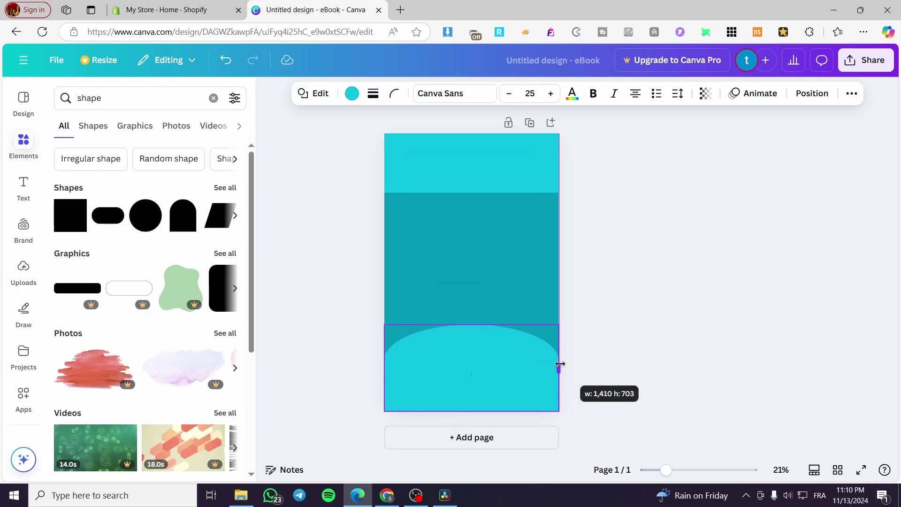
left_click(650, 358)
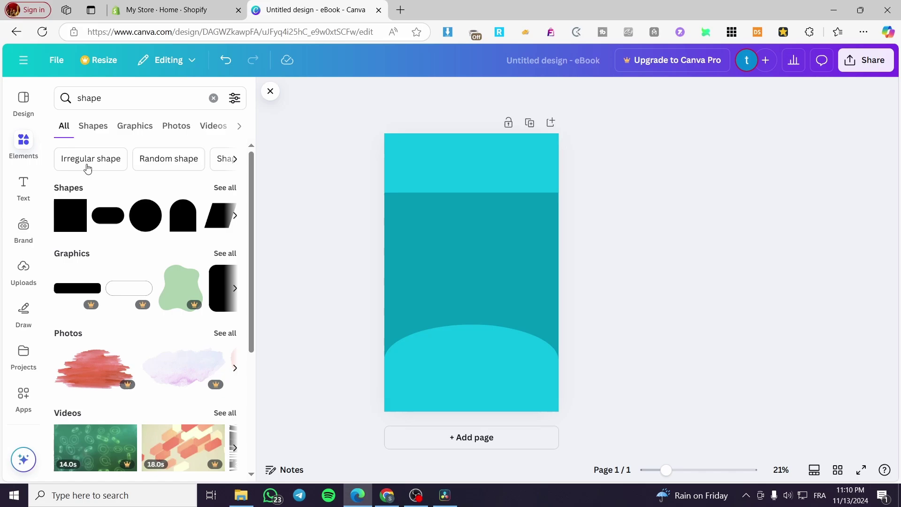
Step: Add a heading in the top cyan band, type the author's name and select all its text
left_click(23, 187)
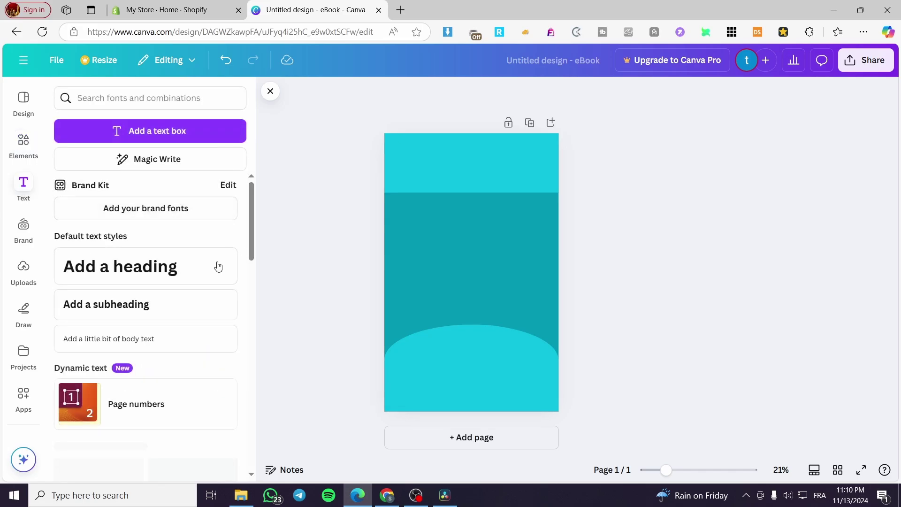
left_click(117, 272)
left_click_drag(485, 310, 491, 195)
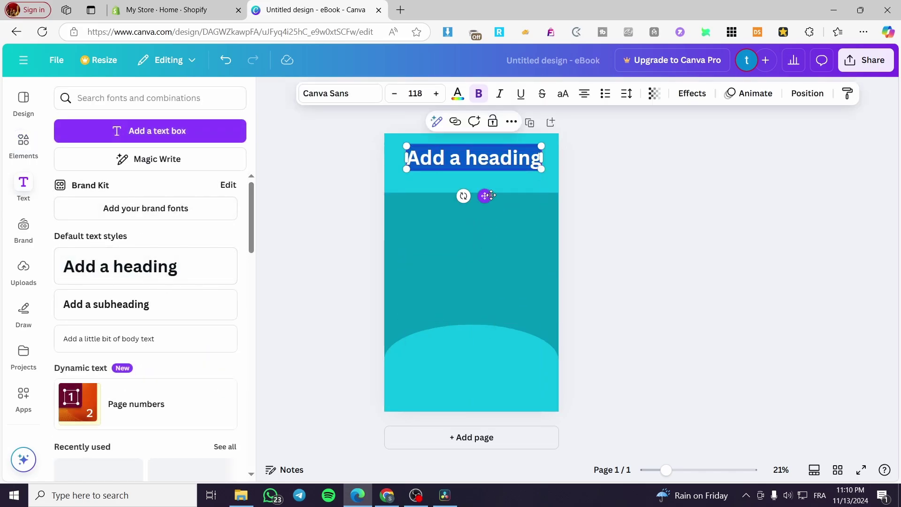
type("Jac")
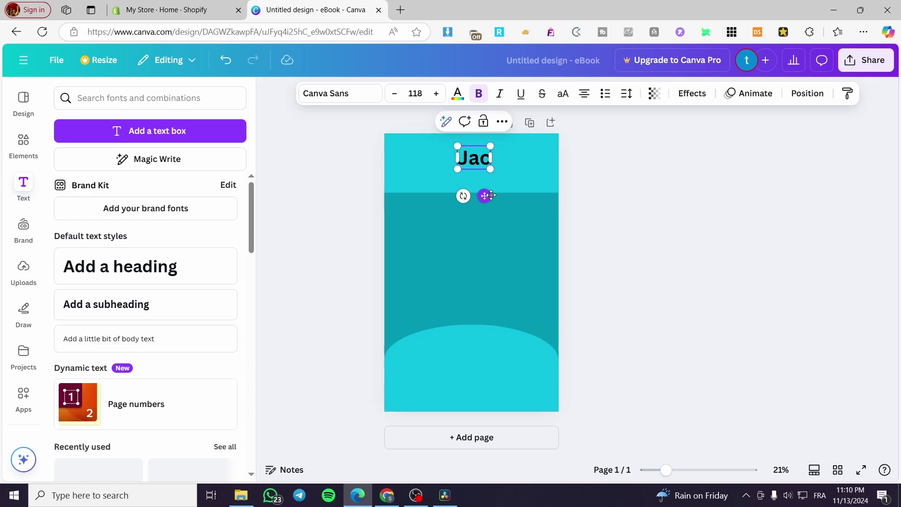
type("k Smith")
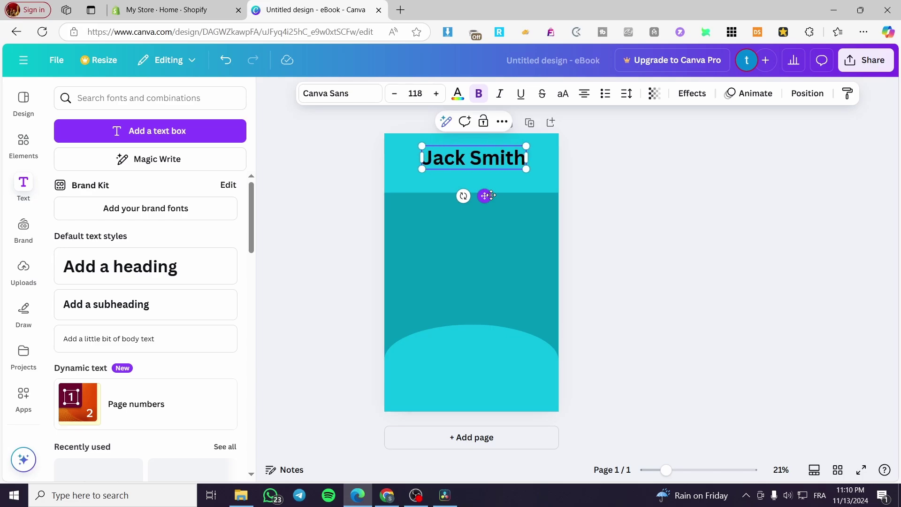
key("ctrl+a")
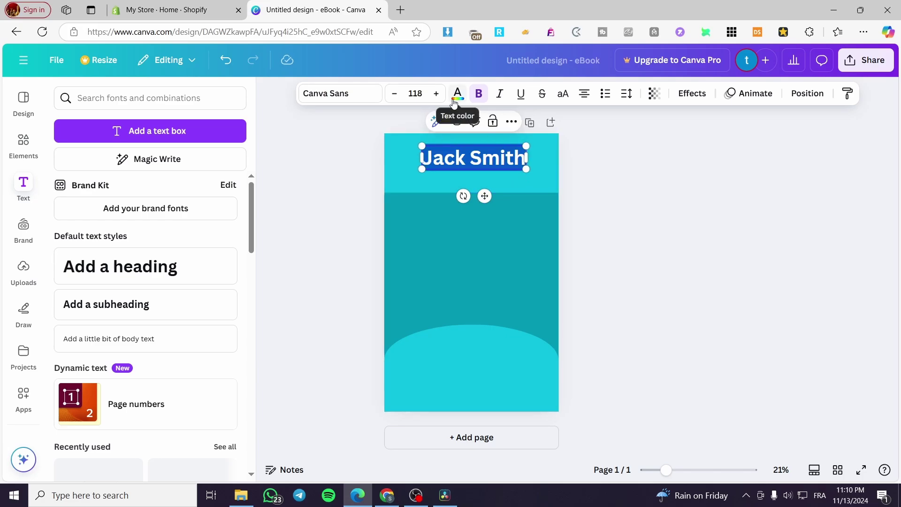
Step: Set the author-name heading in the Gagalin font after briefly trying Fitc
left_click(334, 93)
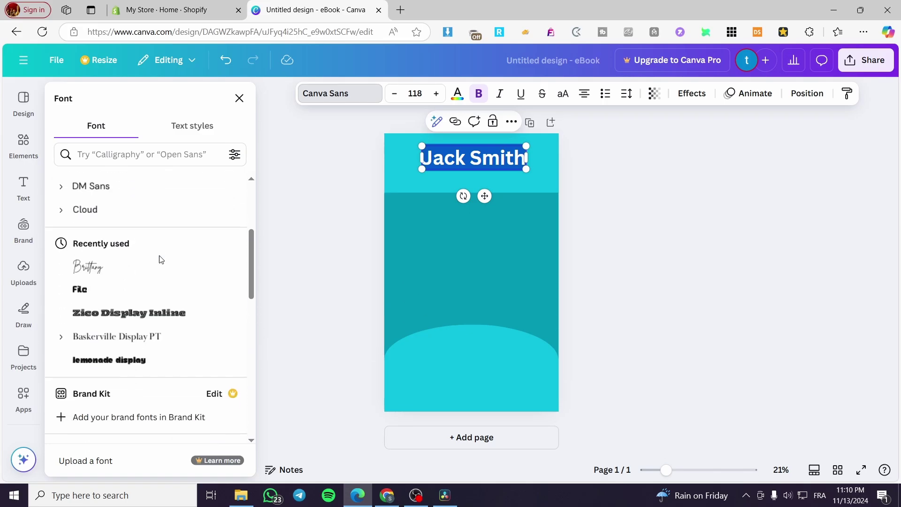
left_click(162, 293)
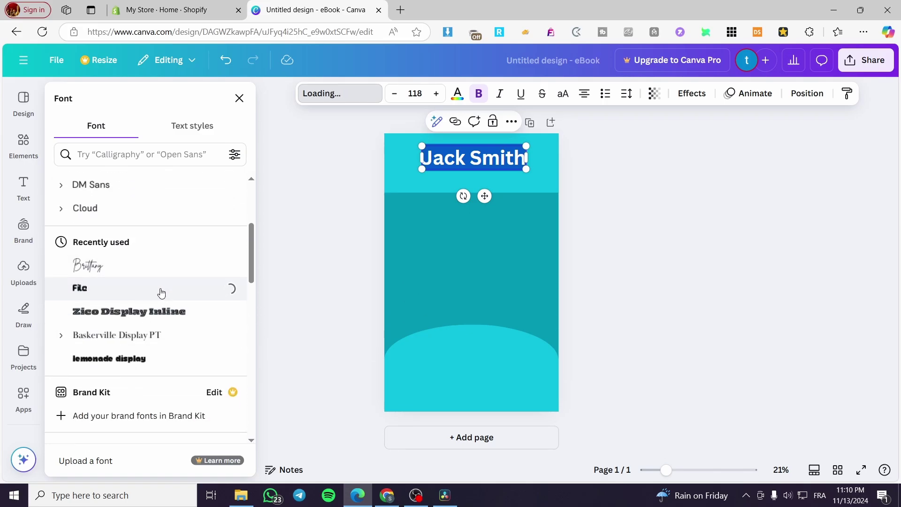
scroll(161, 304, "down", 10)
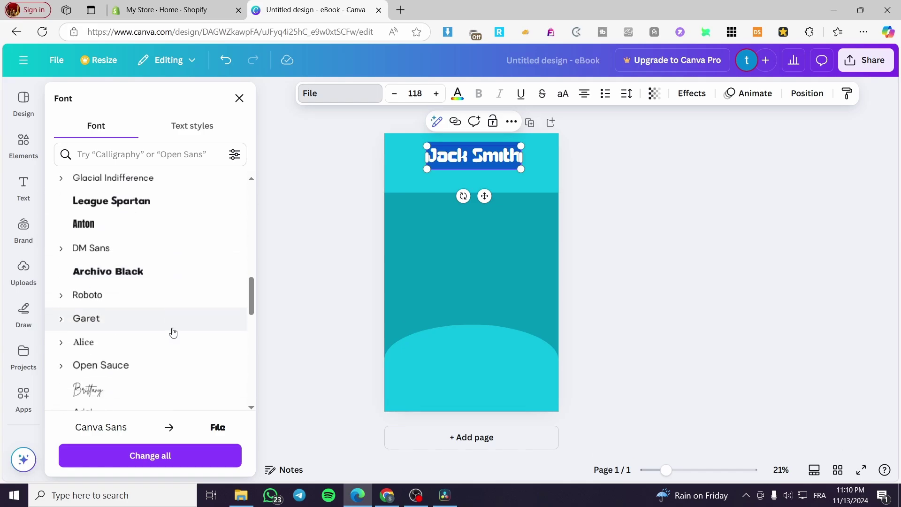
scroll(173, 333, "down", 4)
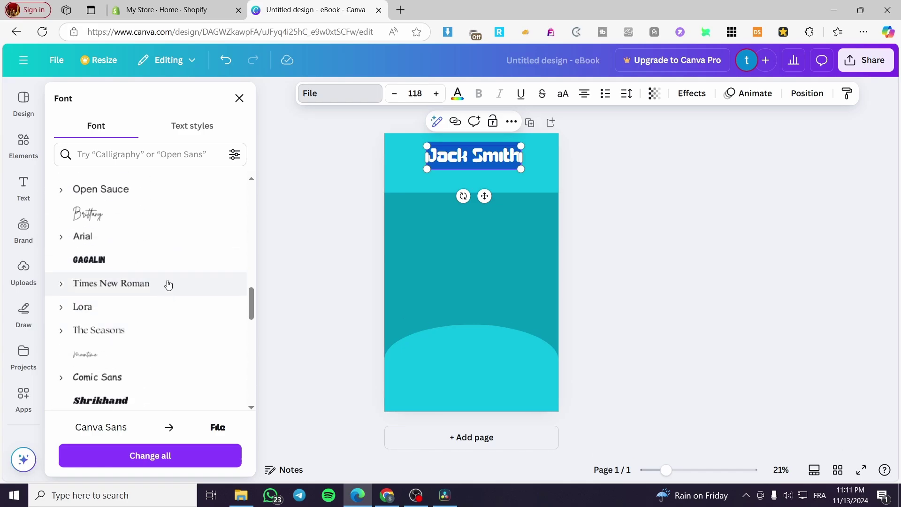
left_click(169, 259)
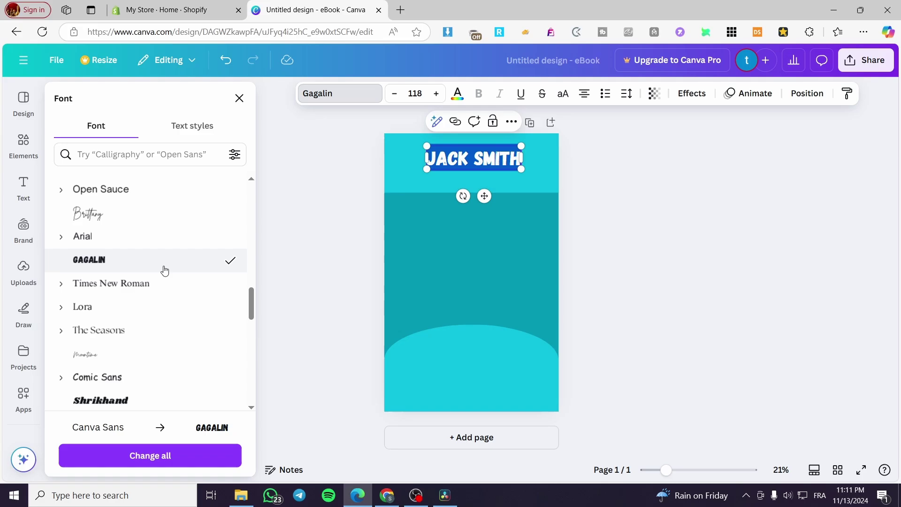
left_click(717, 257)
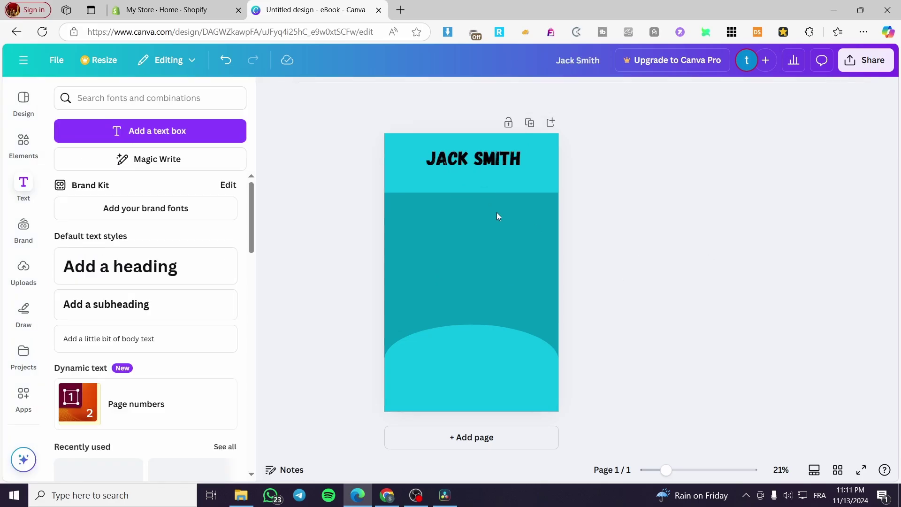
Step: Try white, light red and bright red text colours on the author-name heading
left_click(485, 163)
left_click(457, 95)
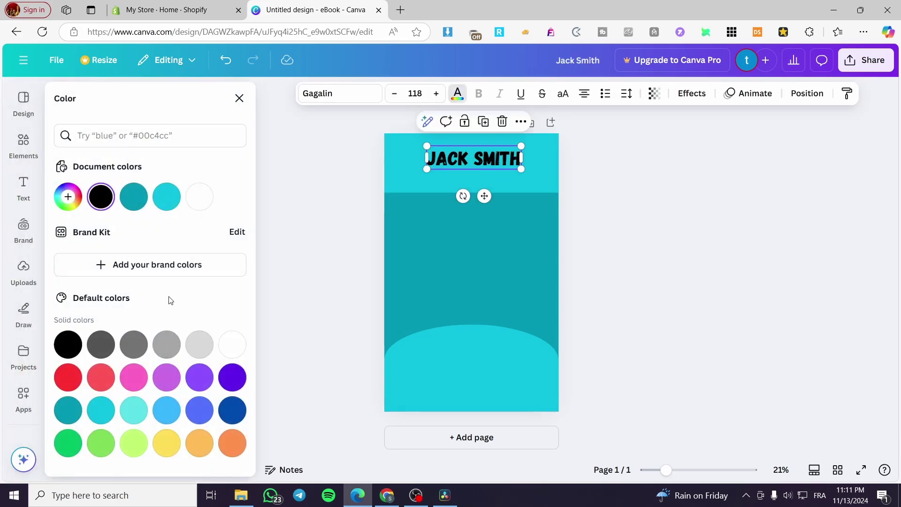
left_click(199, 196)
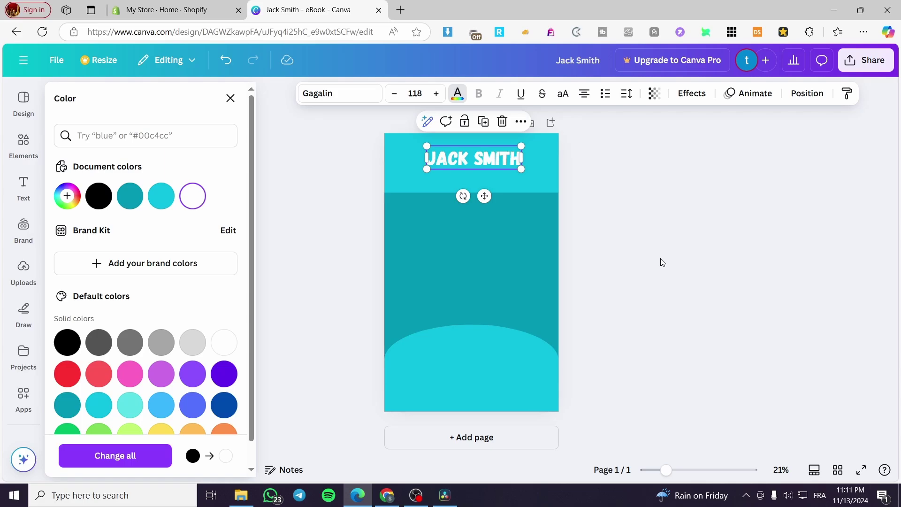
left_click(92, 374)
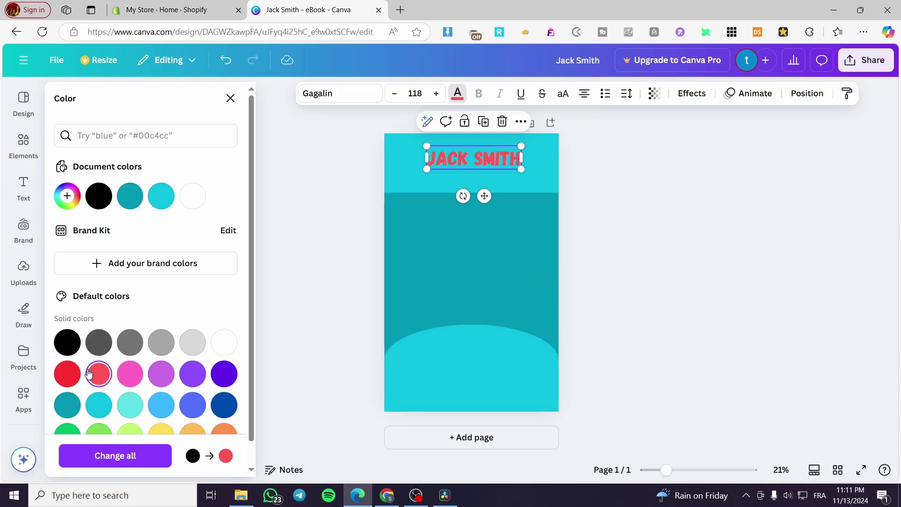
left_click(63, 374)
left_click(93, 376)
key("Escape")
Step: Enlarge the author-name heading to size 143, centre it horizontally and colour it white
left_click(632, 244)
left_click(503, 164)
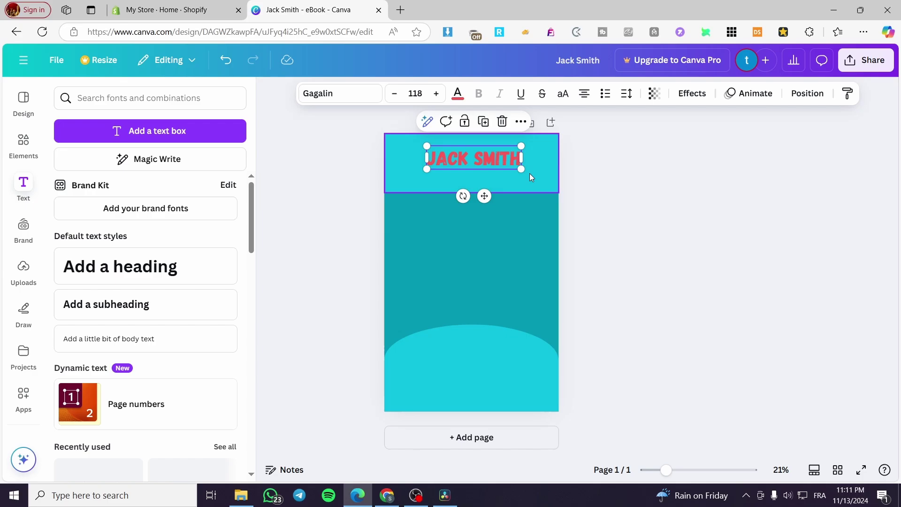
left_click_drag(524, 174, 541, 179)
left_click_drag(493, 201, 483, 201)
key("Escape")
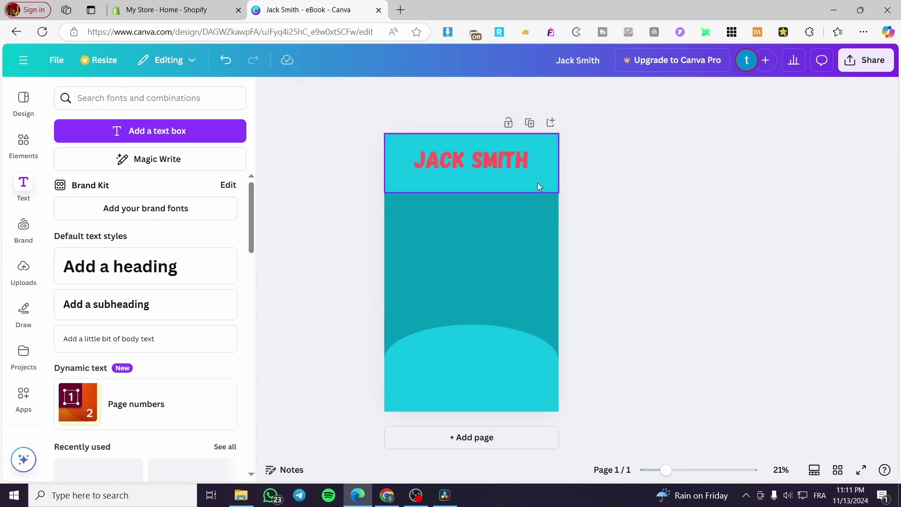
left_click(504, 164)
left_click(458, 93)
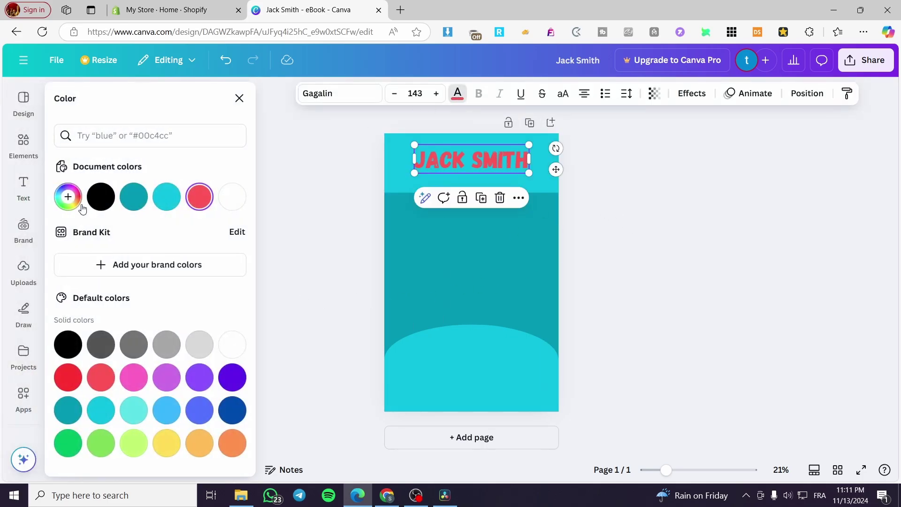
left_click(232, 195)
left_click(681, 253)
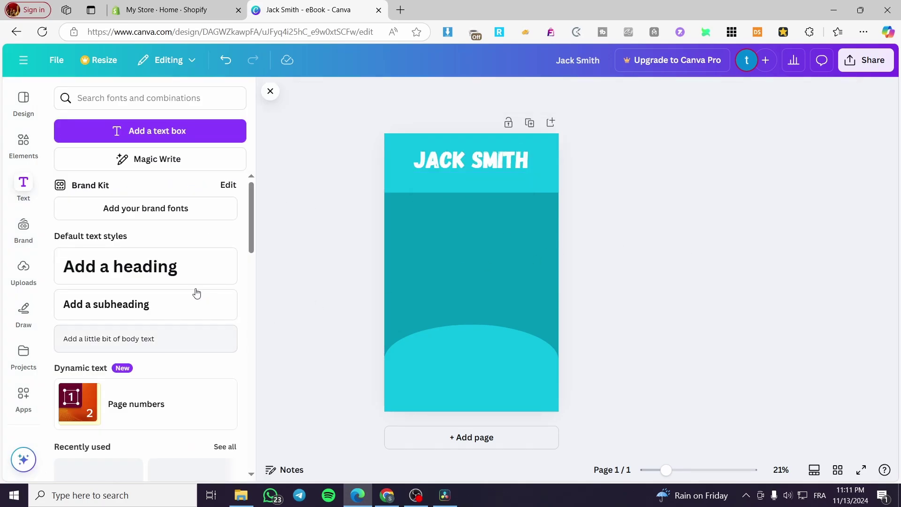
Step: Add a centred one-line heading 'The Jacks Lifestyle' at size 91.1 below the top band
left_click(163, 282)
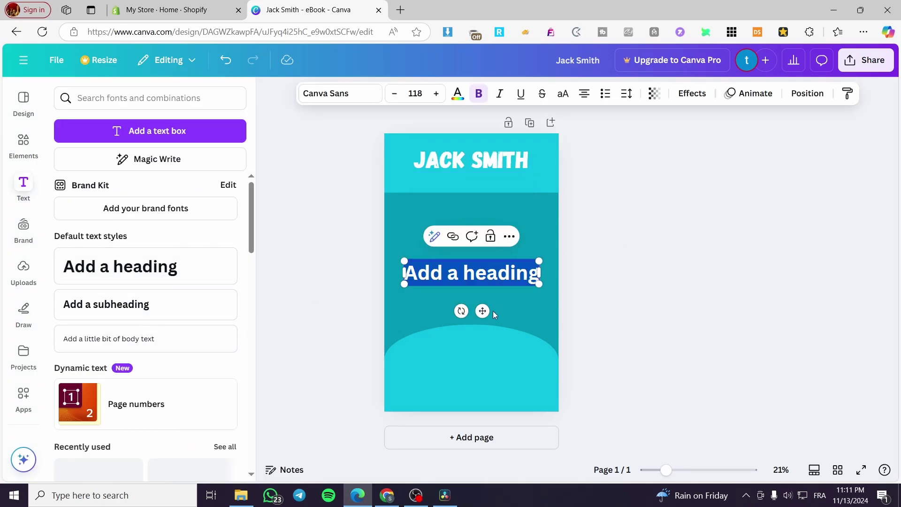
left_click_drag(482, 311, 480, 257)
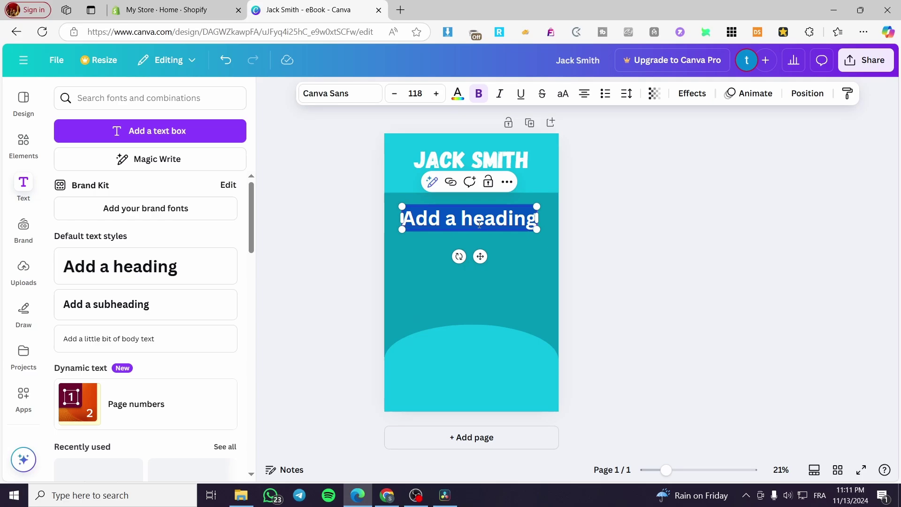
type("The")
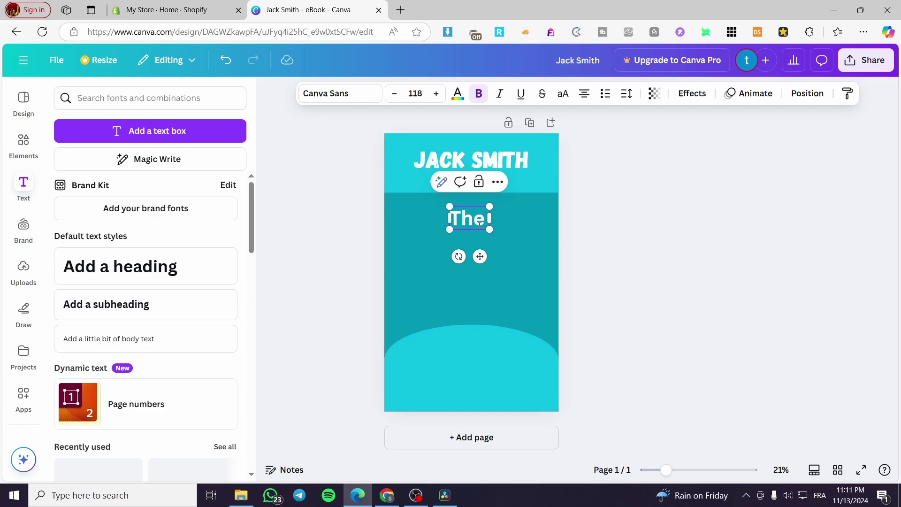
type(" jacks")
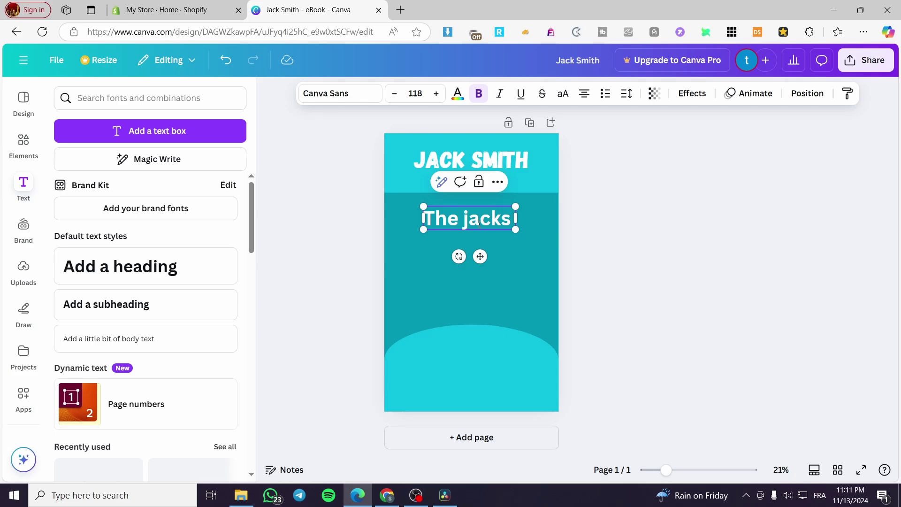
type(" Lifes")
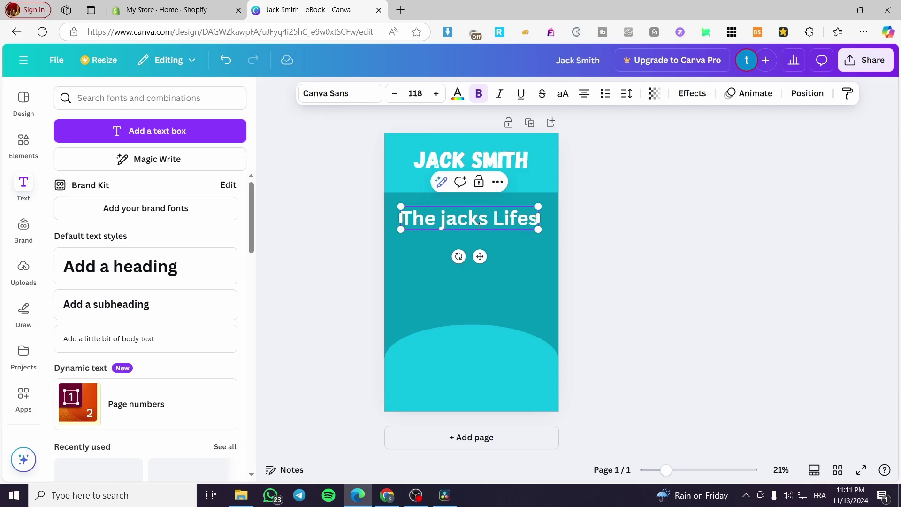
type("tyle")
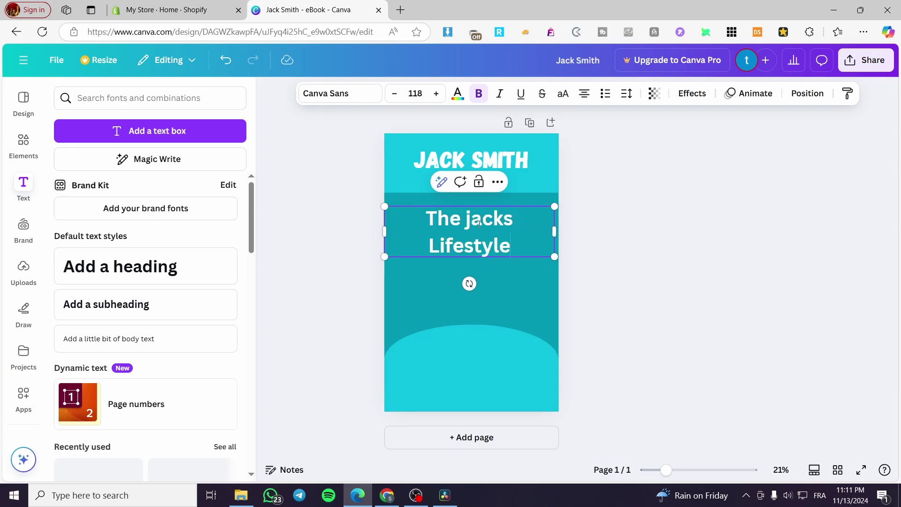
mouse_move(554, 231)
left_mouse_down()
mouse_move(604, 231)
mouse_move(528, 223)
mouse_move(551, 223)
left_mouse_up()
left_click(613, 244)
left_click_drag(492, 229, 495, 226)
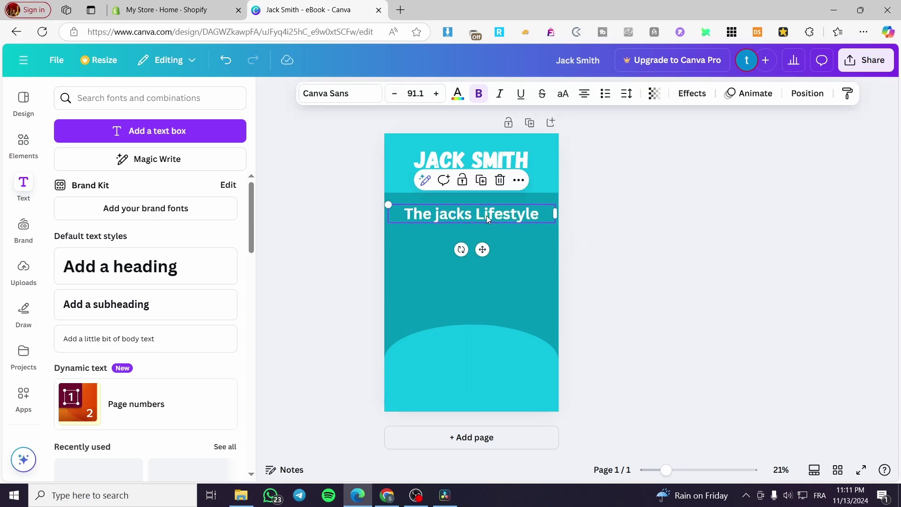
type("J")
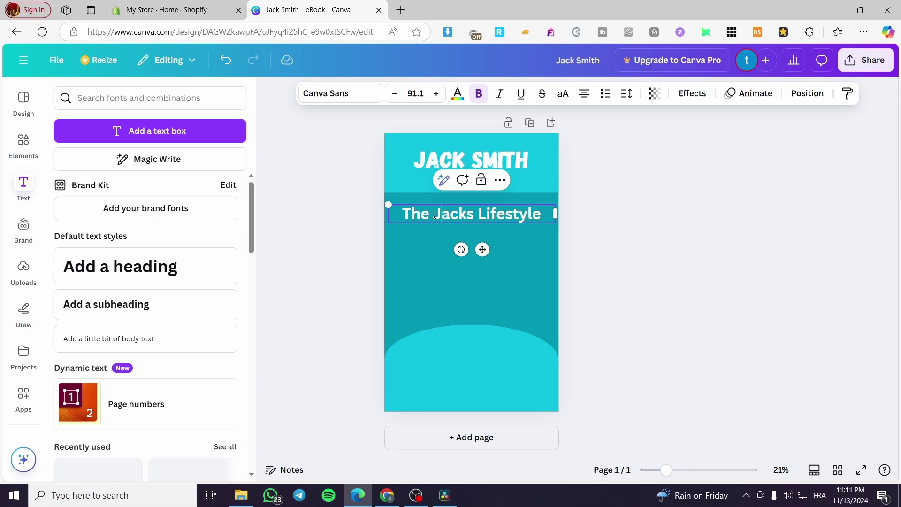
mouse_move(519, 217)
left_mouse_down()
mouse_move(501, 214)
mouse_move(510, 214)
left_mouse_up()
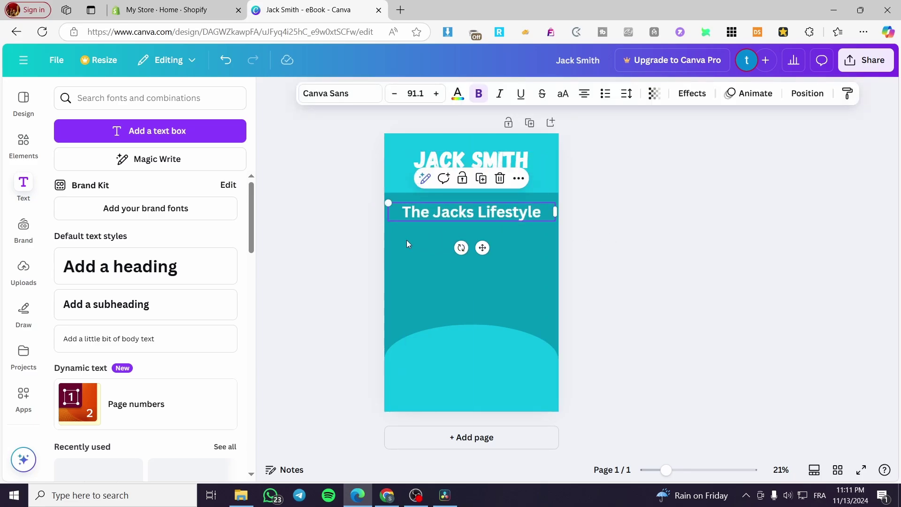
Step: Set the subtitle in Norwester after trying Playfair Display, HK Modular, Bukhari Script and Hangyaboly
left_click(369, 97)
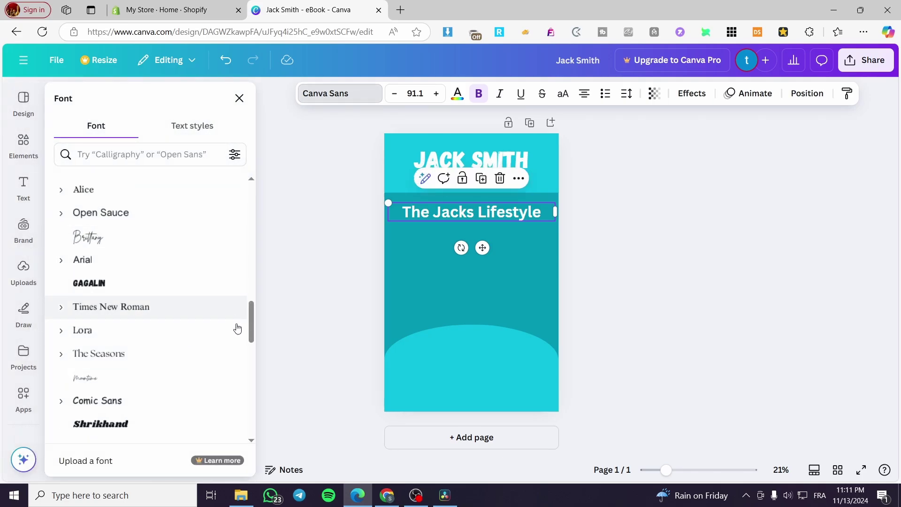
scroll(155, 330, "down", 5)
scroll(160, 333, "down", 1)
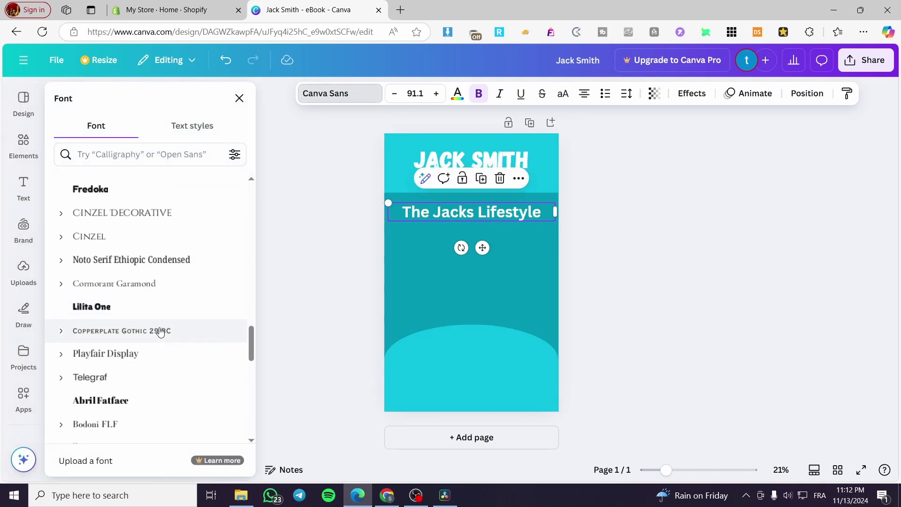
left_click(156, 360)
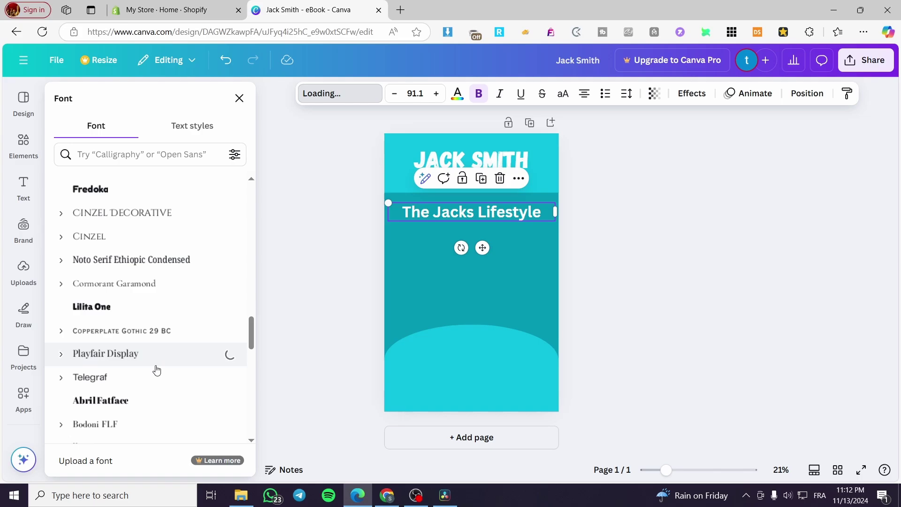
scroll(173, 354, "down", 4)
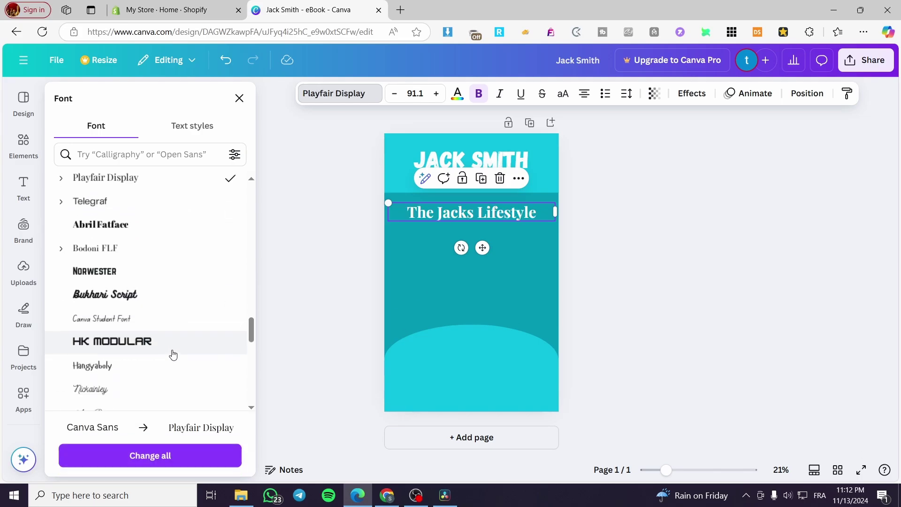
left_click(142, 345)
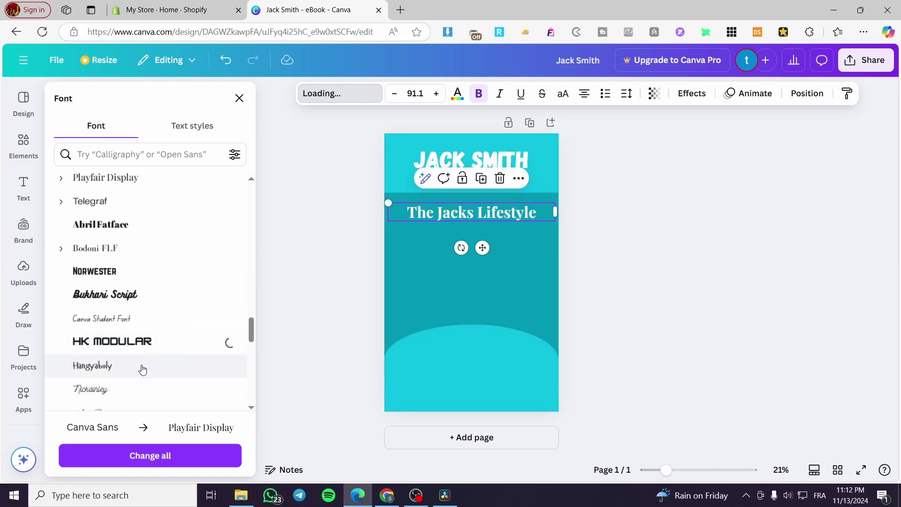
left_click(157, 294)
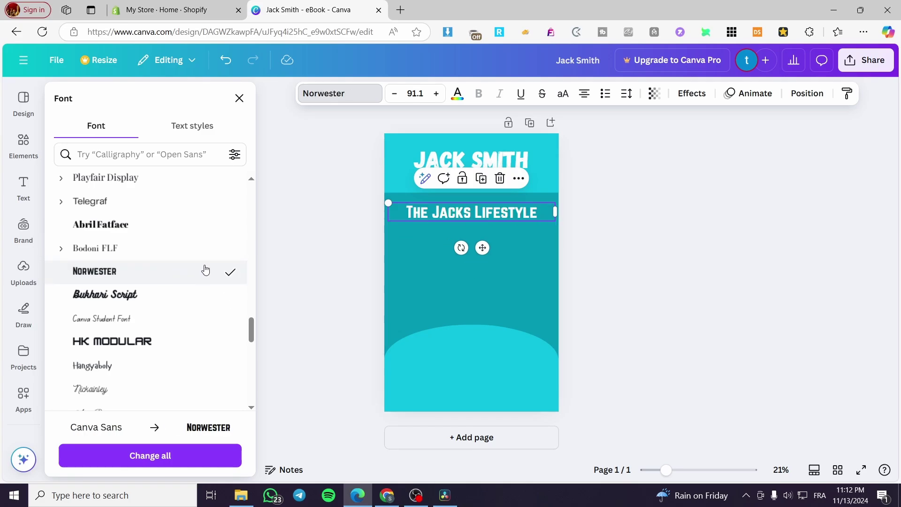
left_click(139, 369)
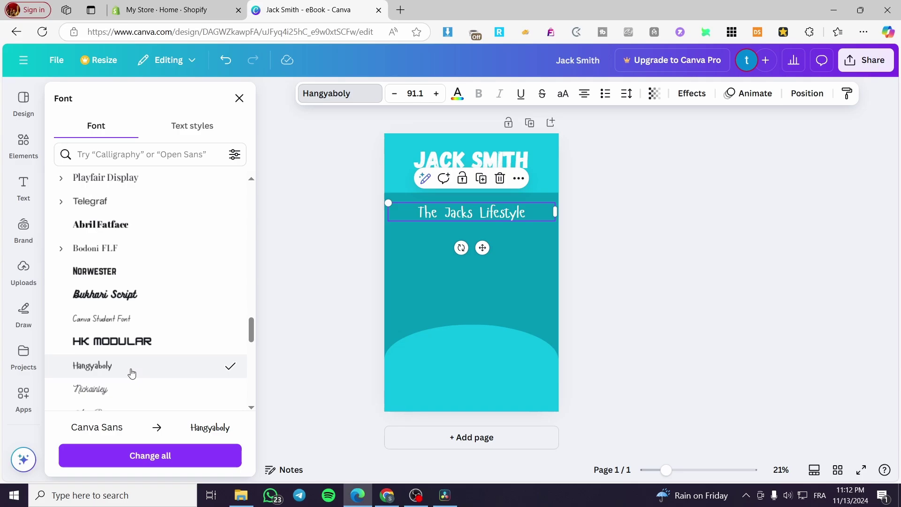
left_click(150, 297)
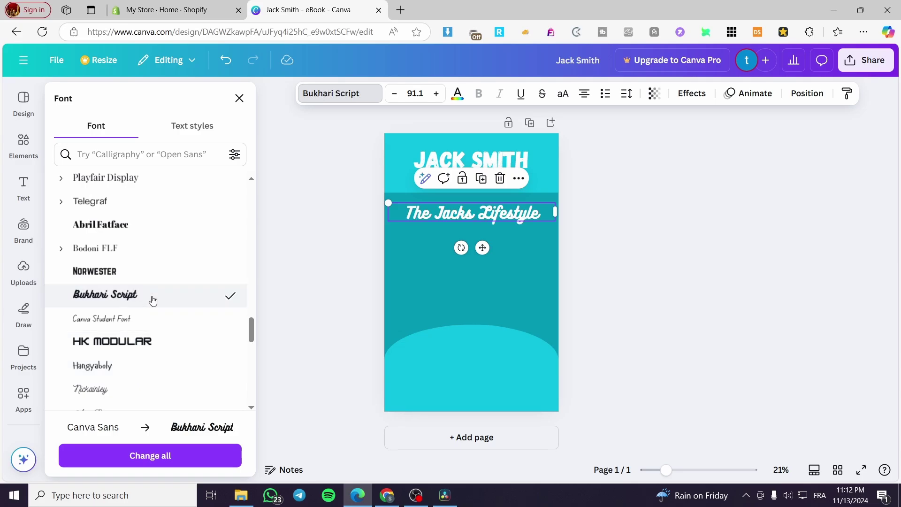
left_click(156, 271)
left_click(597, 227)
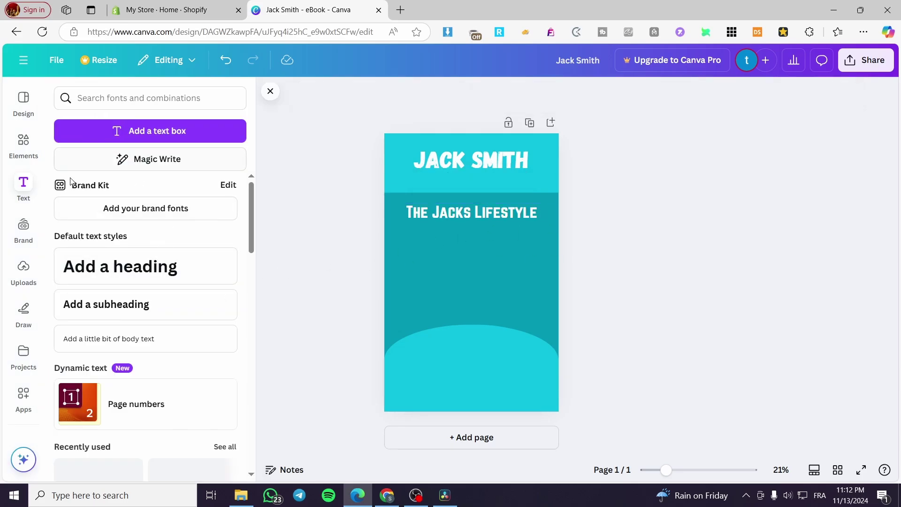
left_click(23, 141)
Step: Search Elements for 'lifestyle' and show all the matching photos
scroll(180, 249, "down", 3)
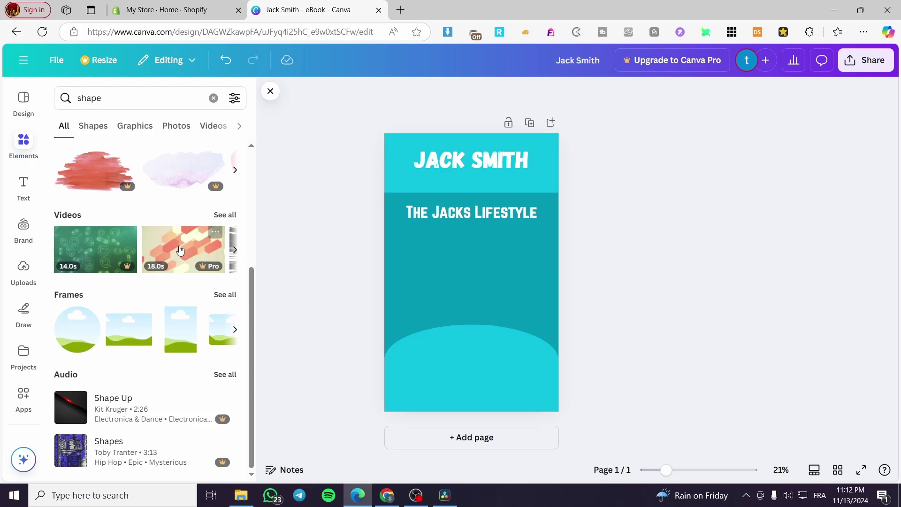
left_click(141, 97)
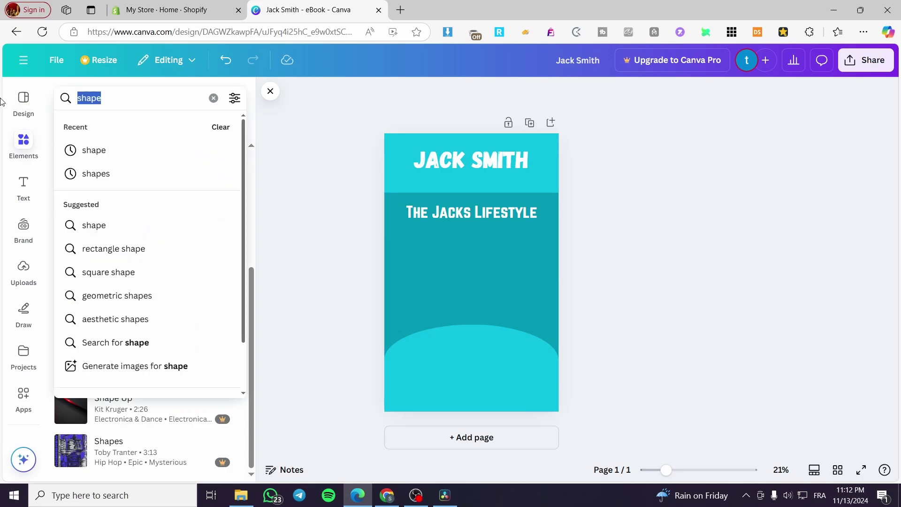
type("li")
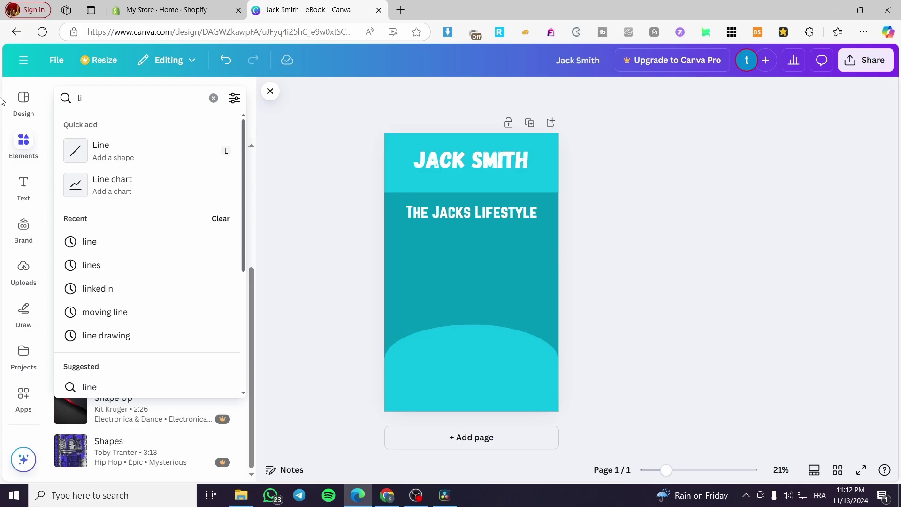
type("festyle")
key("Return")
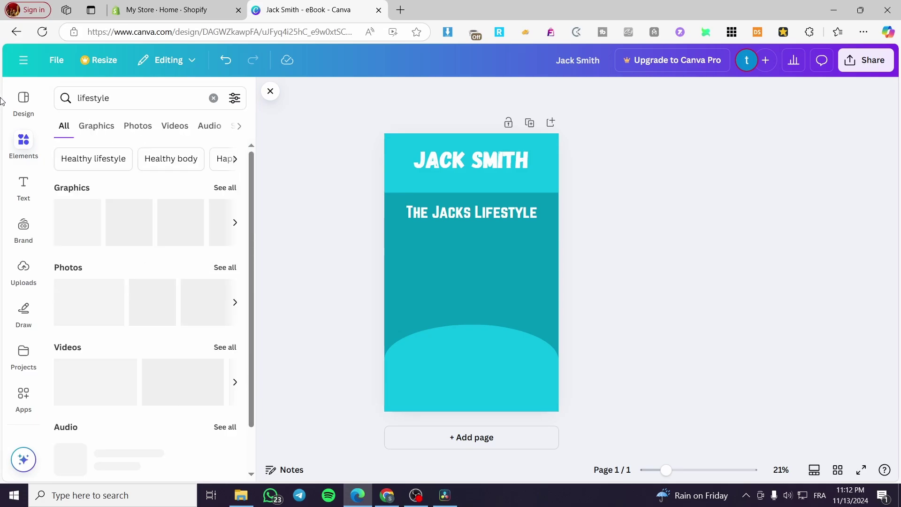
left_click(215, 274)
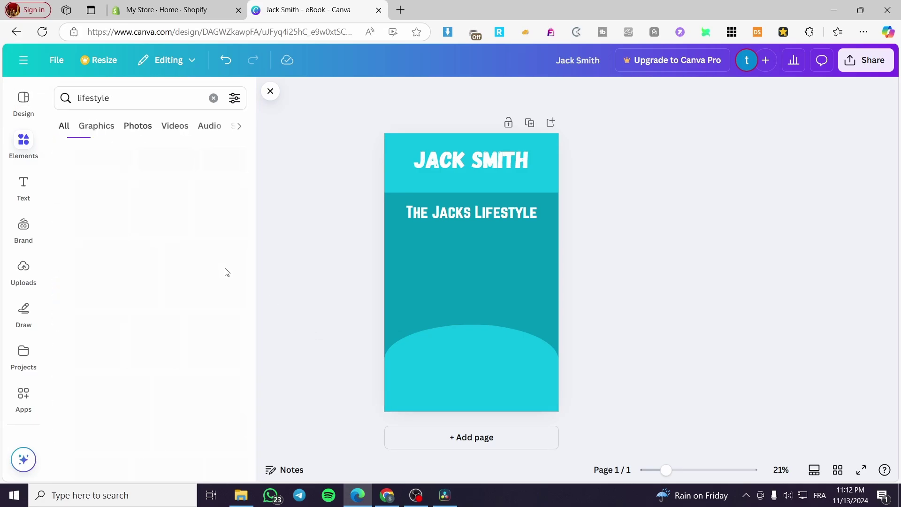
Step: Add the hiker-by-lake photo and stretch it edge to edge across the page width
scroll(204, 375, "down", 1)
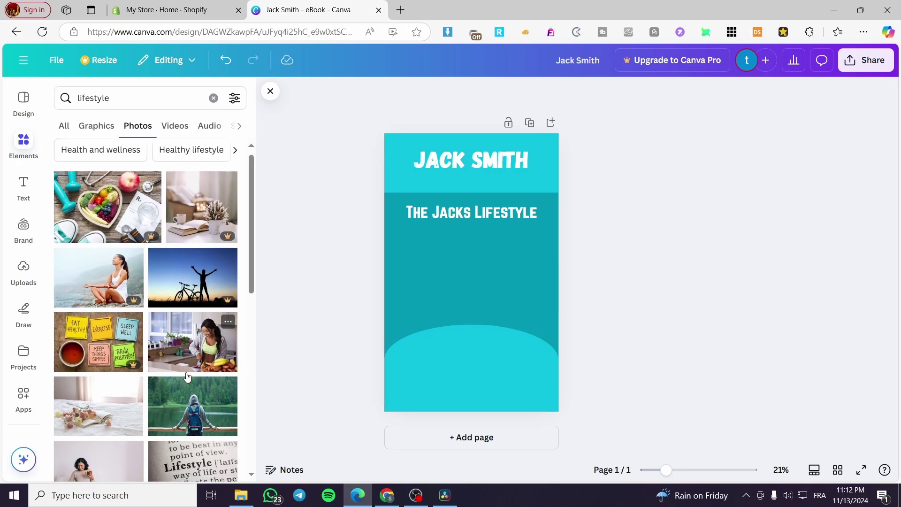
left_click(191, 364)
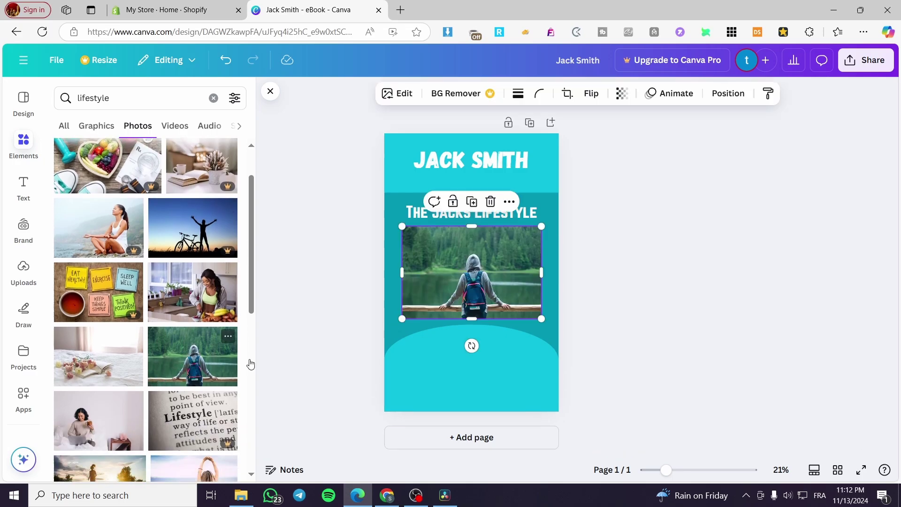
left_click_drag(470, 293, 455, 295)
left_click_drag(525, 273, 559, 274)
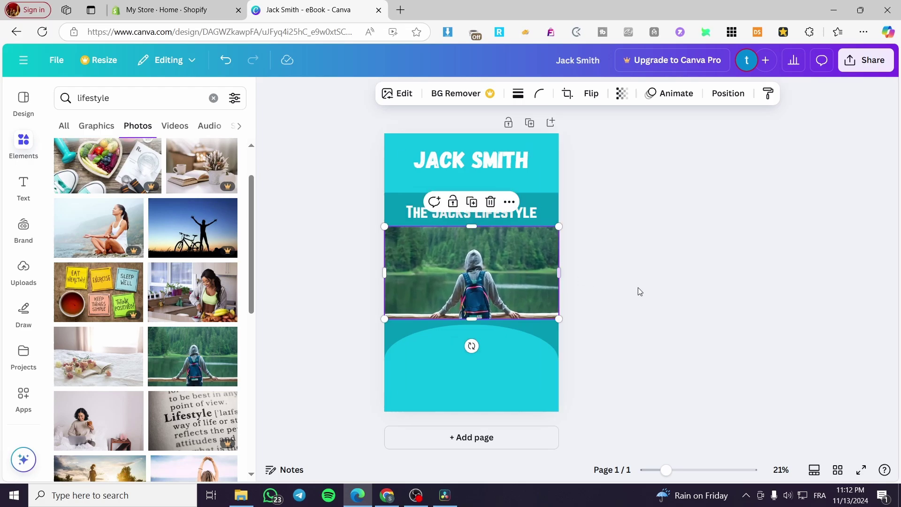
left_click(650, 294)
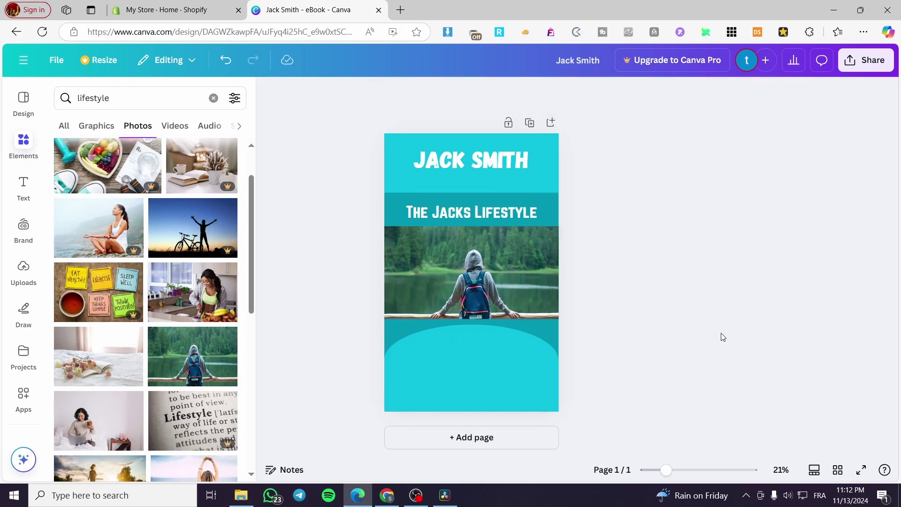
Step: Duplicate the JACK SMITH heading, move the copy into the bottom teal arch and retype it as ENJOY YOUR LIFE
left_click(24, 186)
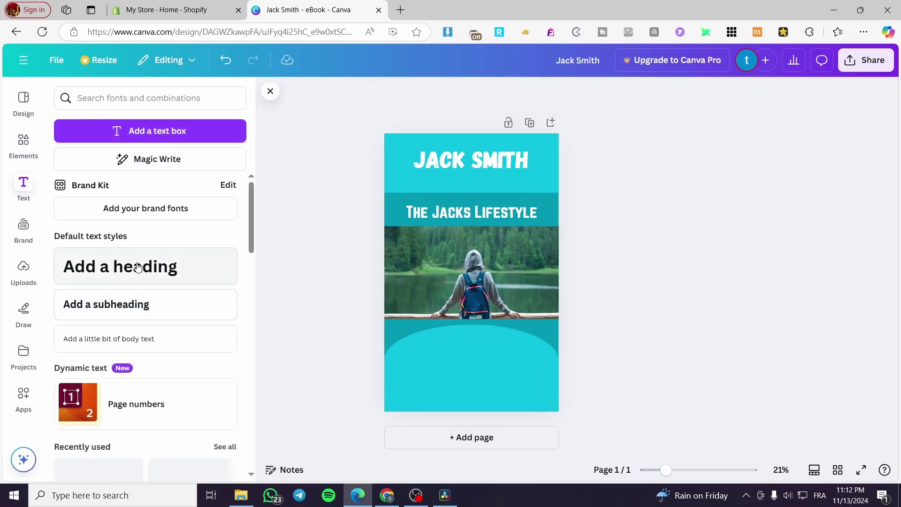
left_click(472, 170)
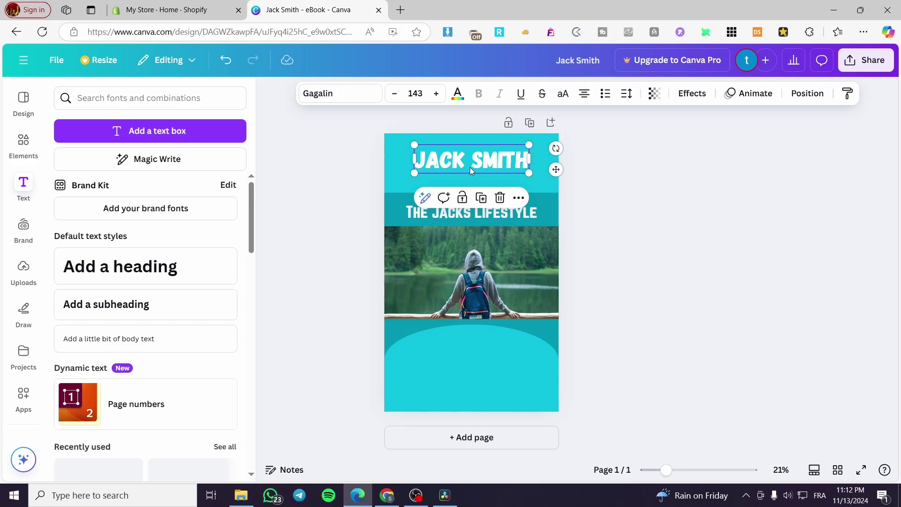
left_click(481, 197)
left_click_drag(491, 190, 480, 406)
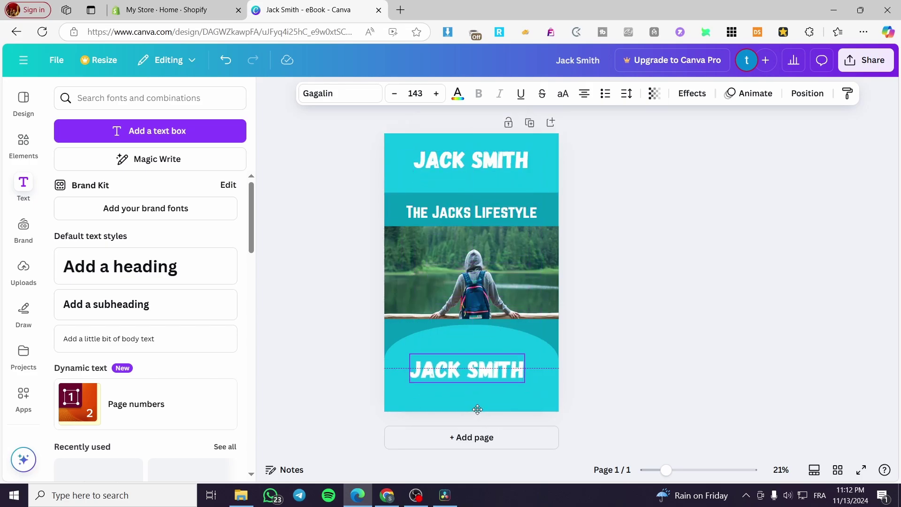
double_click(483, 375)
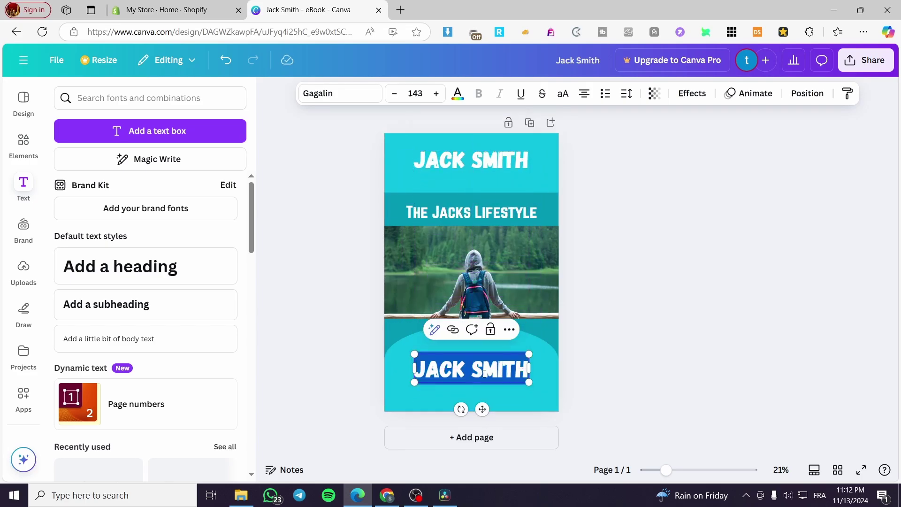
type("ENJOY Y")
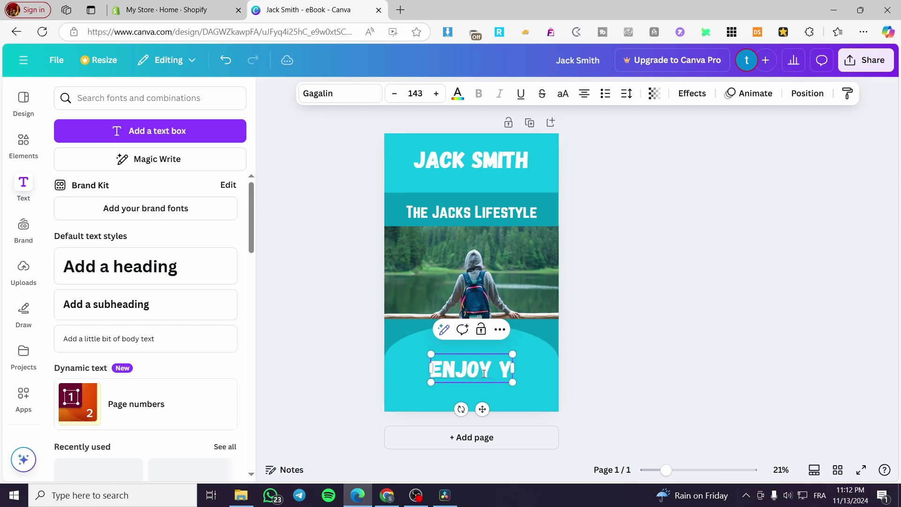
type("OUR LIF")
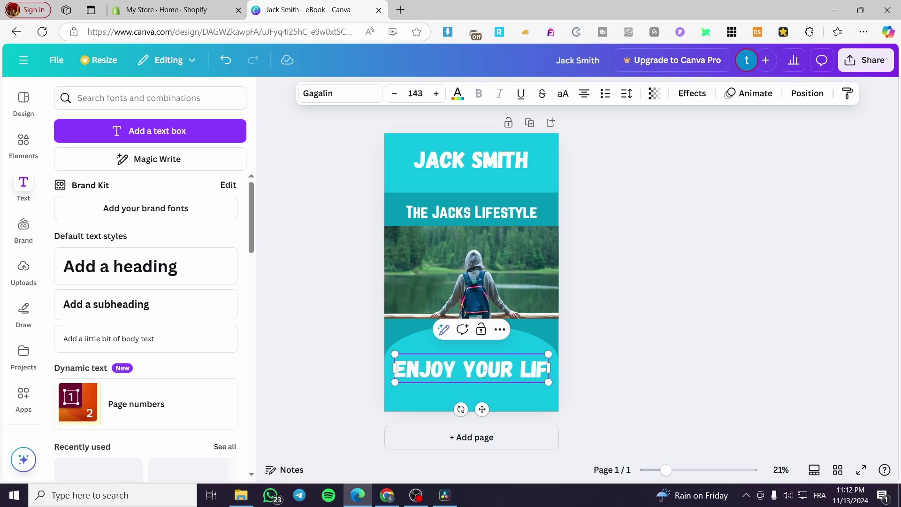
type("E")
left_click(638, 385)
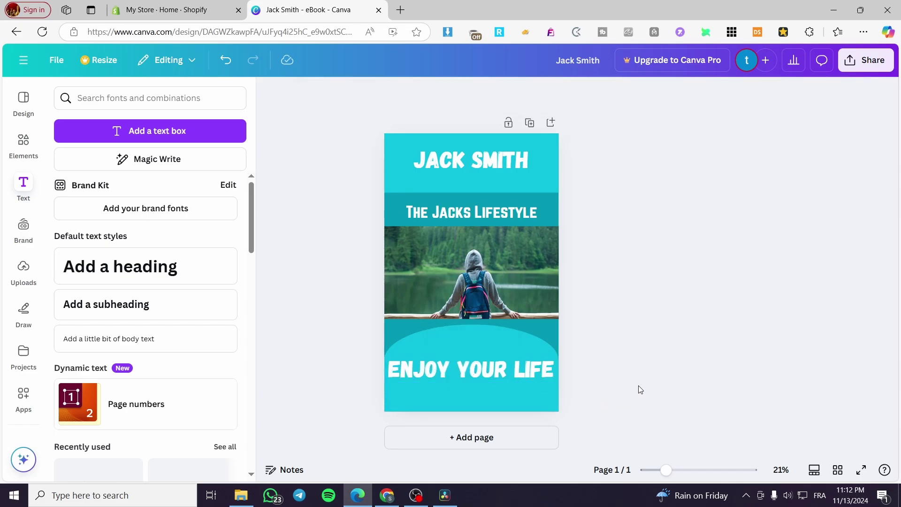
Step: Download the Jack Smith cover design from Share > Download with File type set to PNG
left_click(868, 61)
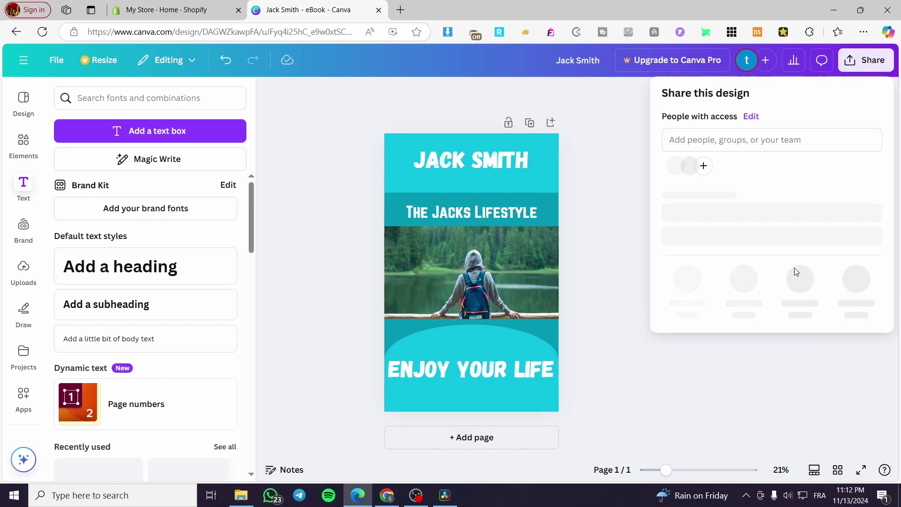
left_click(686, 298)
left_click(788, 146)
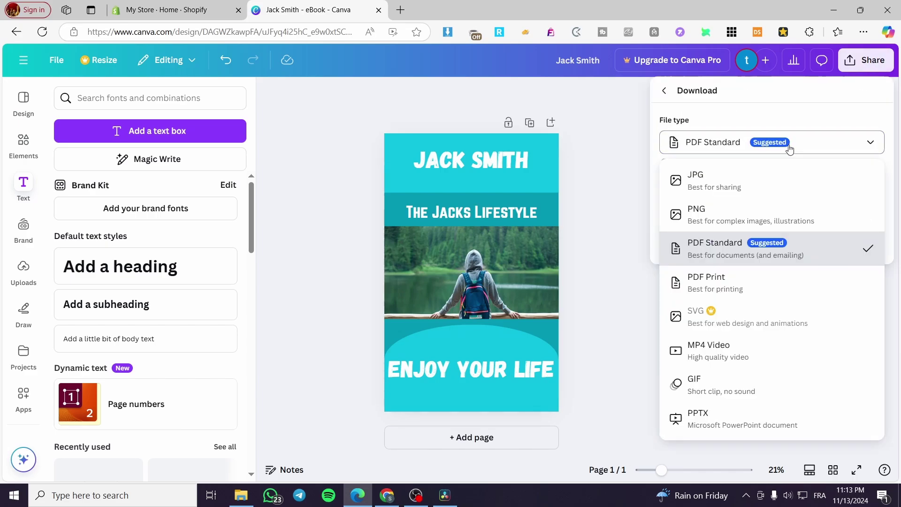
left_click(740, 205)
left_click(783, 321)
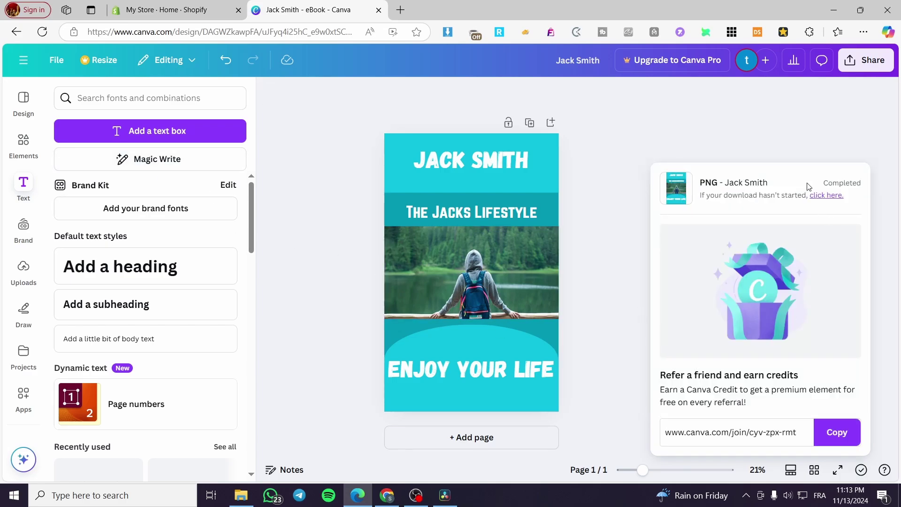
Step: Dismiss the download notice, go to Home and create a custom 1280 × 720 px design
left_click(761, 123)
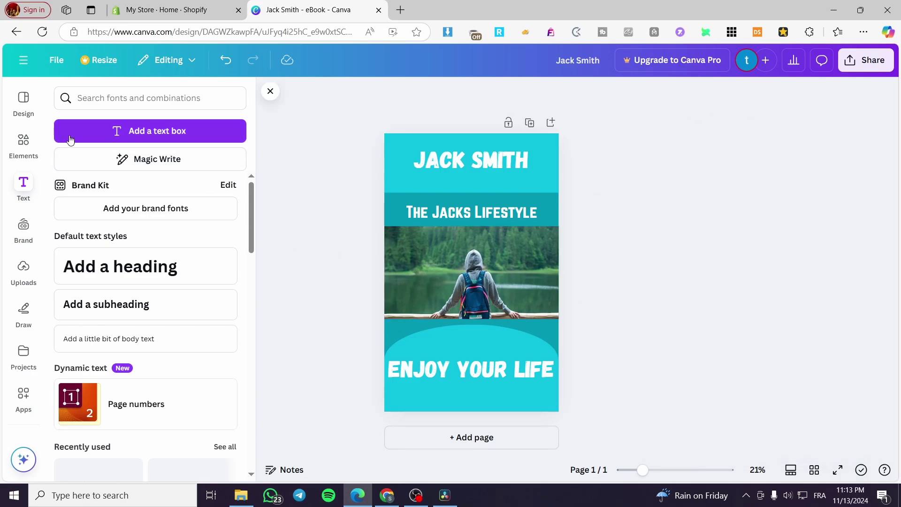
left_click(34, 62)
left_click(69, 67)
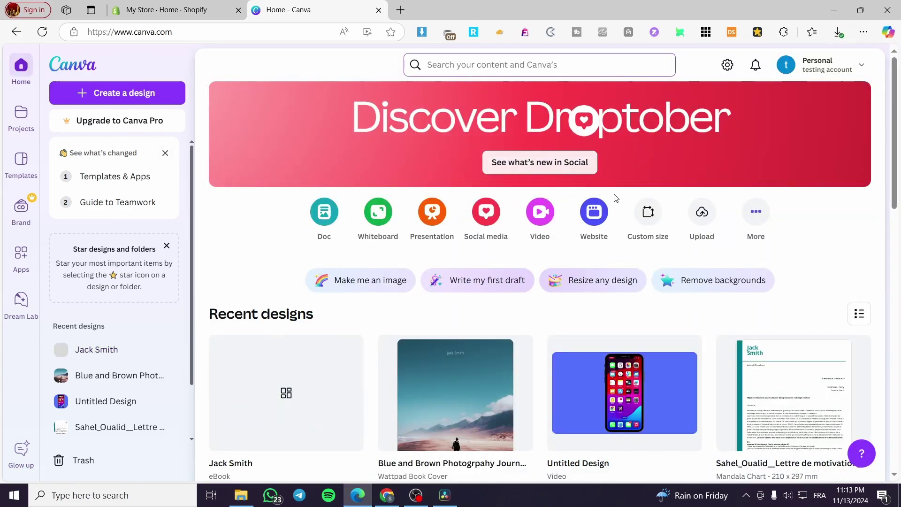
left_click(532, 64)
left_click(647, 220)
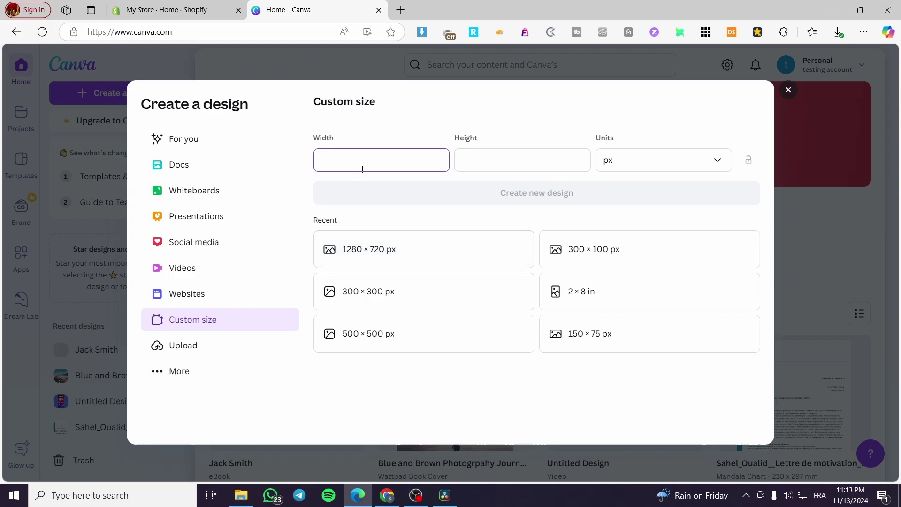
key("Tab")
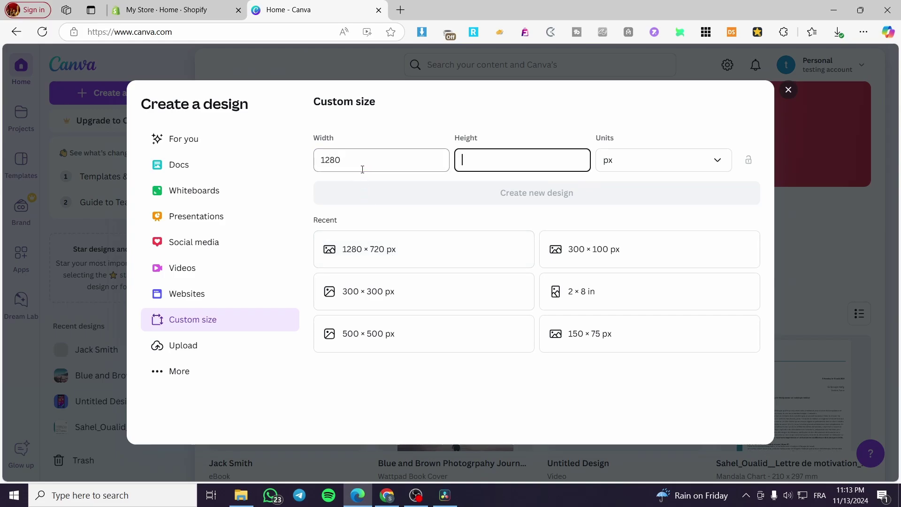
type("7")
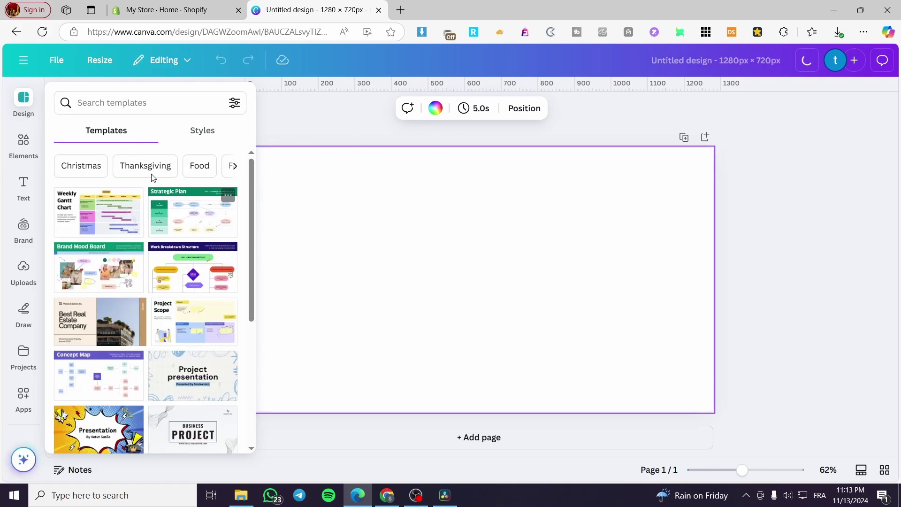
Step: Fill the page background with the teal swatch from Default colors
left_click(435, 109)
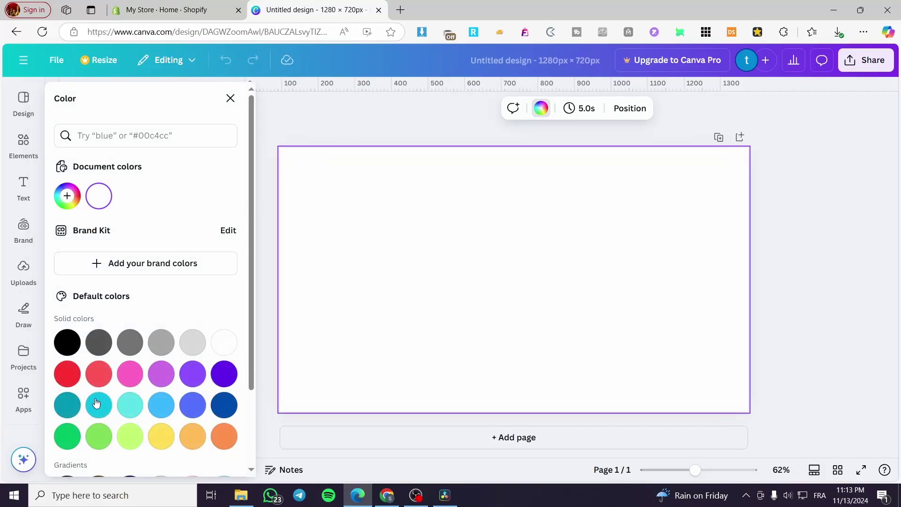
left_click(80, 406)
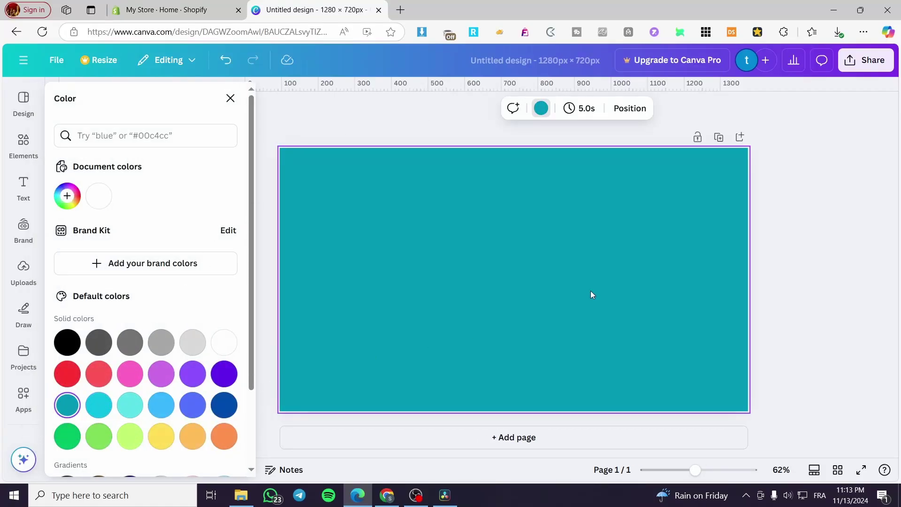
left_click(230, 98)
Step: Search the Elements library for 'mock' and browse all the mockup results
left_click(23, 143)
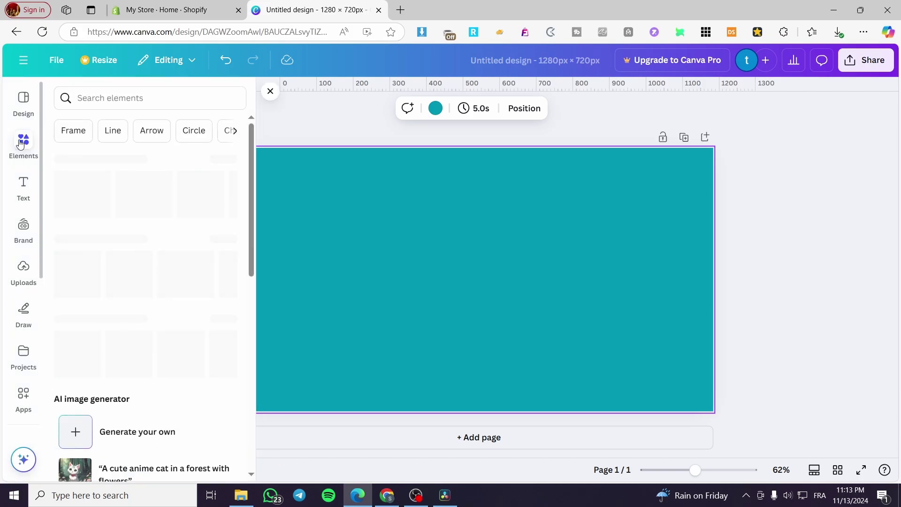
left_click(123, 103)
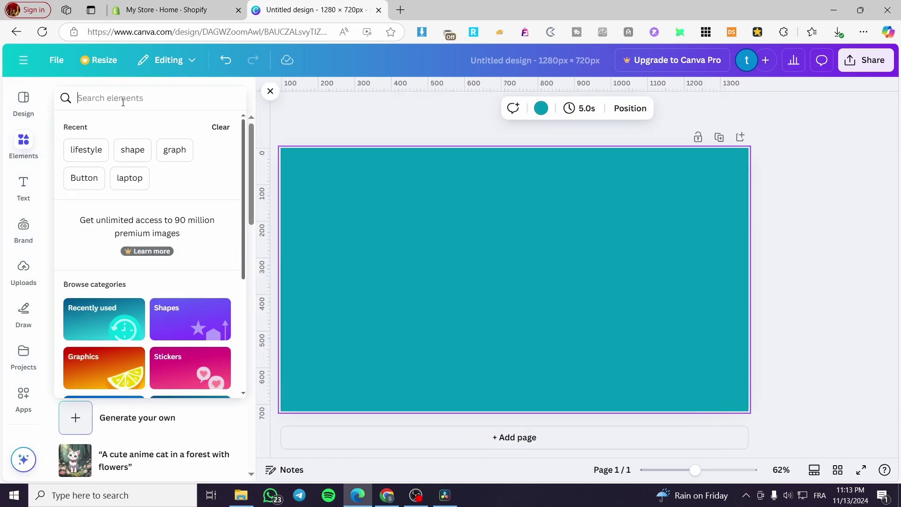
type("mockup")
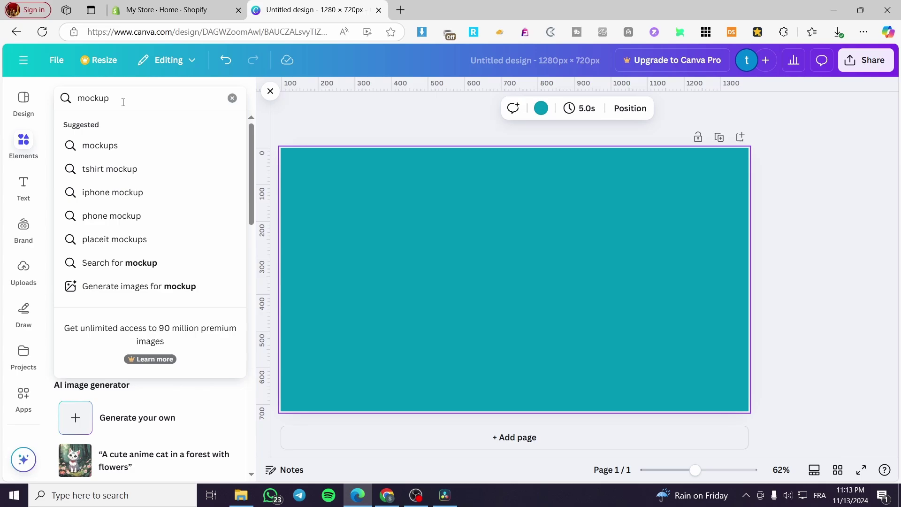
key("Return")
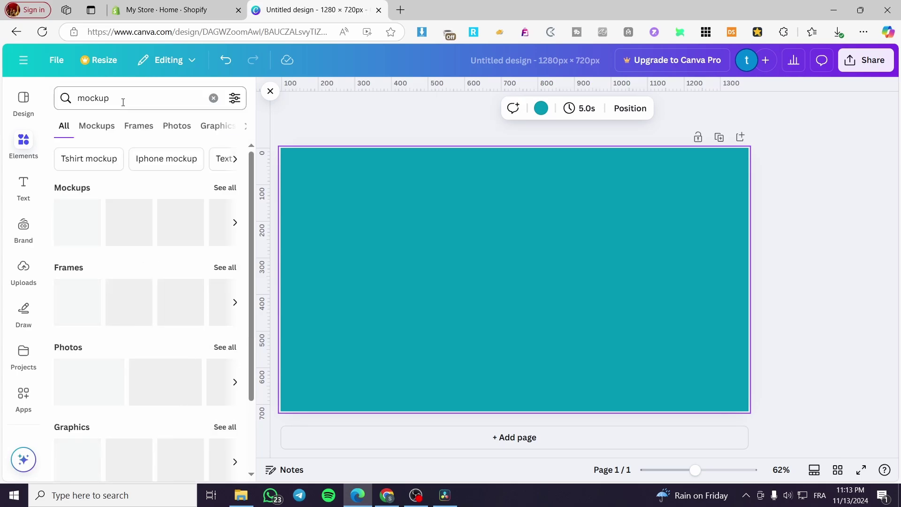
left_click(224, 188)
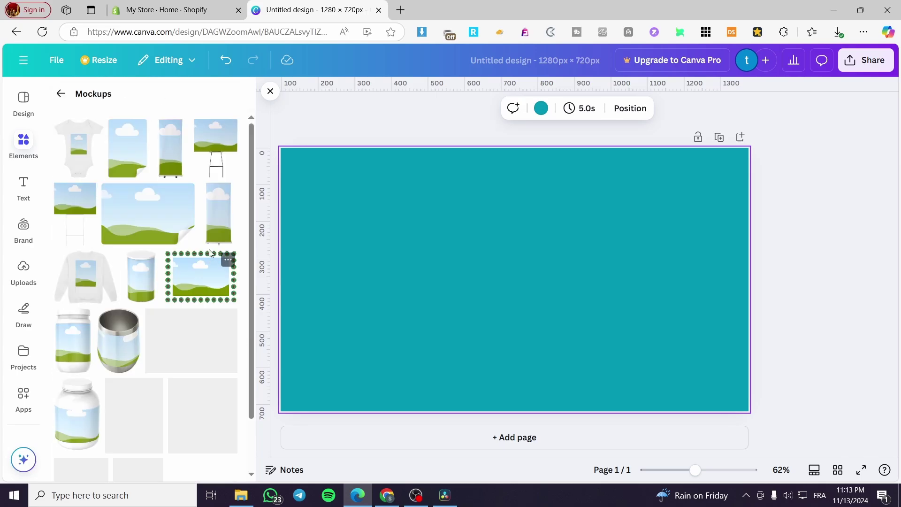
scroll(189, 237, "down", 2)
scroll(190, 237, "down", 10)
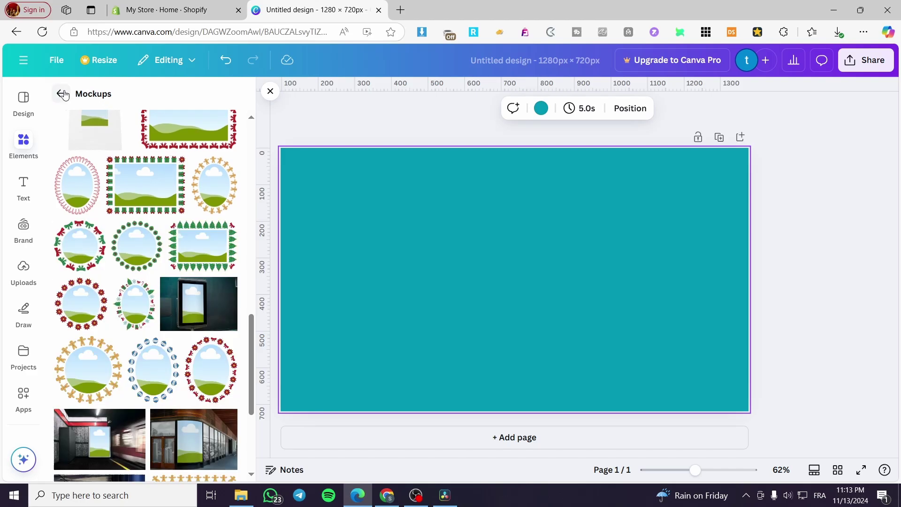
scroll(196, 339, "down", 3)
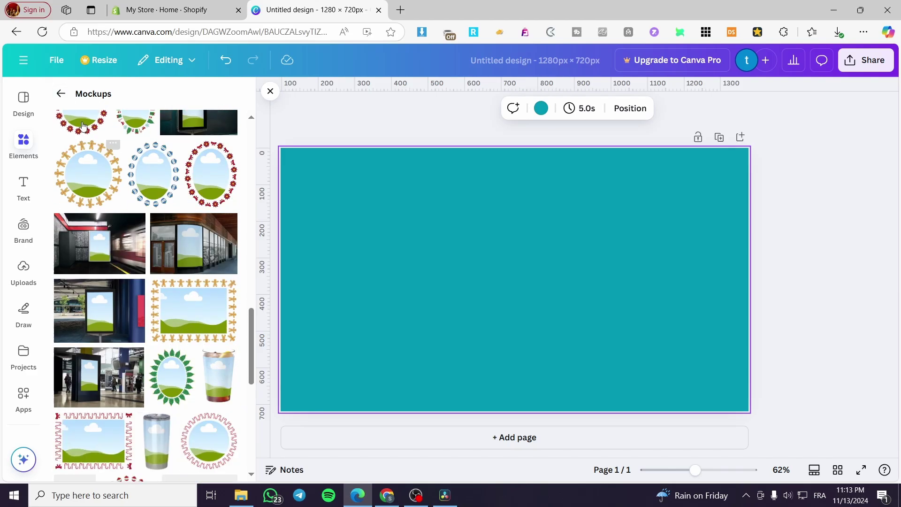
Step: Try a 'book mockup' search, then search 'mockup' again and scroll the results
left_click(61, 94)
left_click(129, 94)
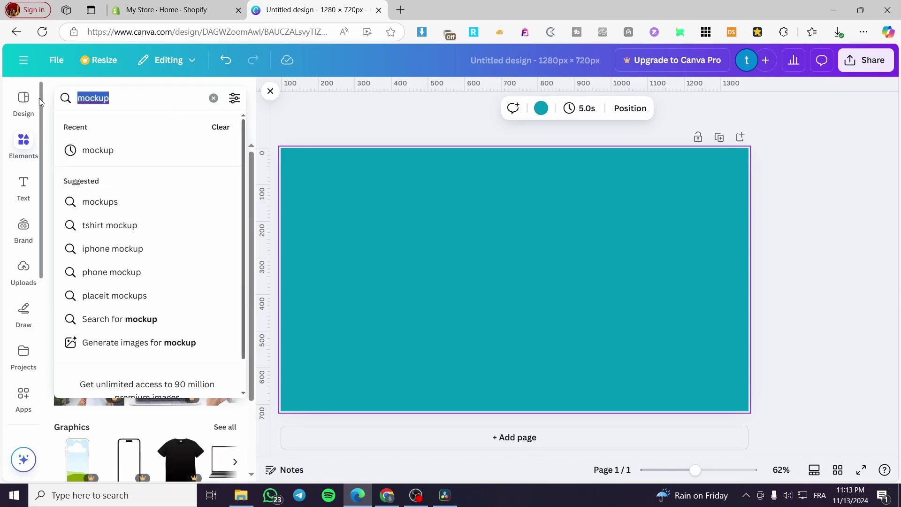
type("boo")
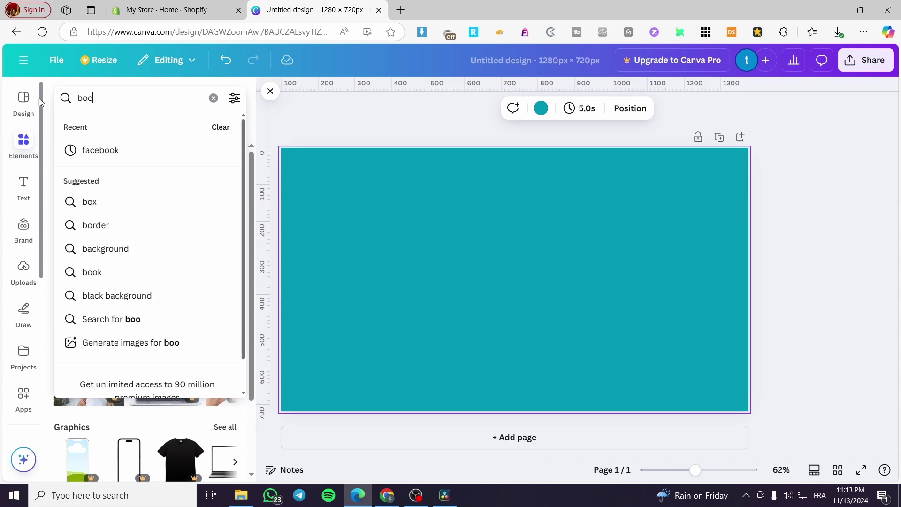
type("k mockup")
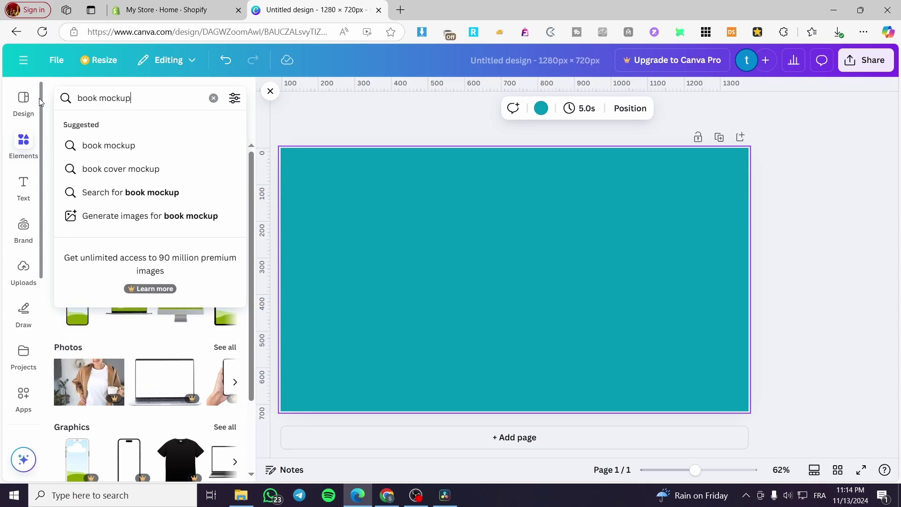
key("Return")
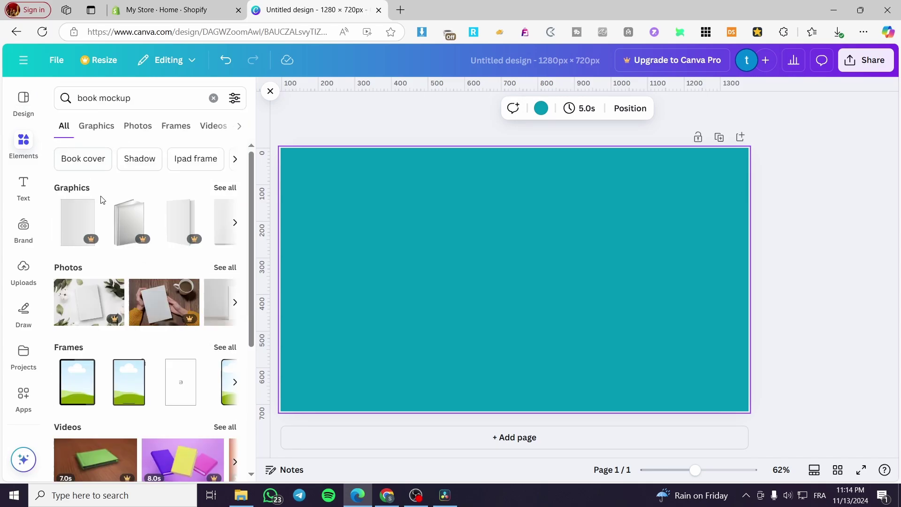
scroll(176, 297, "down", 5)
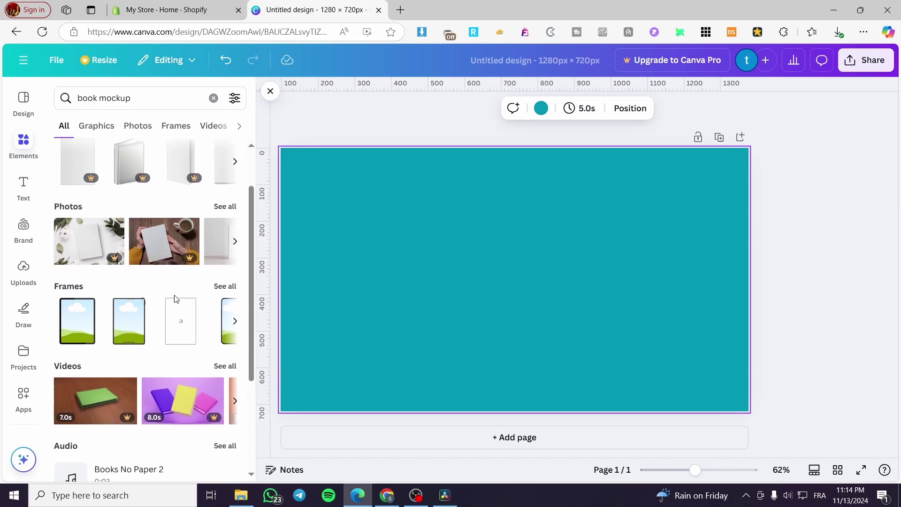
scroll(179, 297, "up", 5)
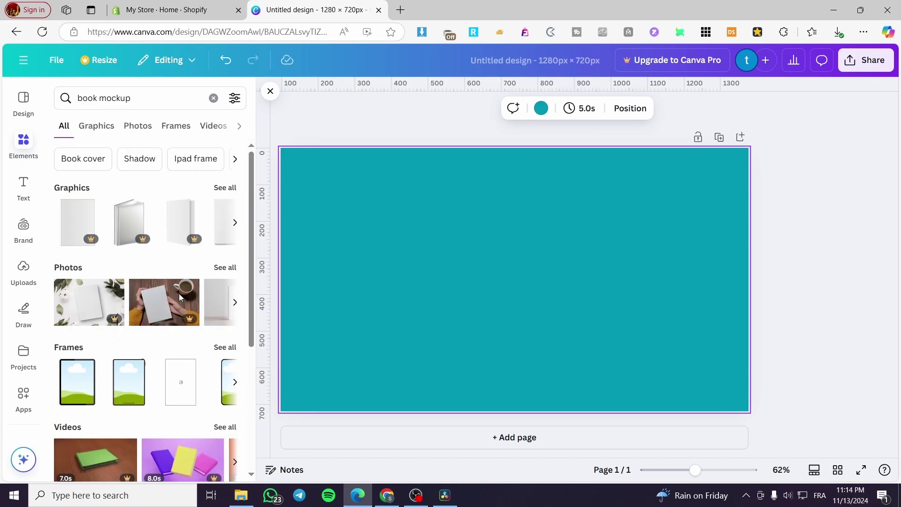
left_click(213, 97)
type("m")
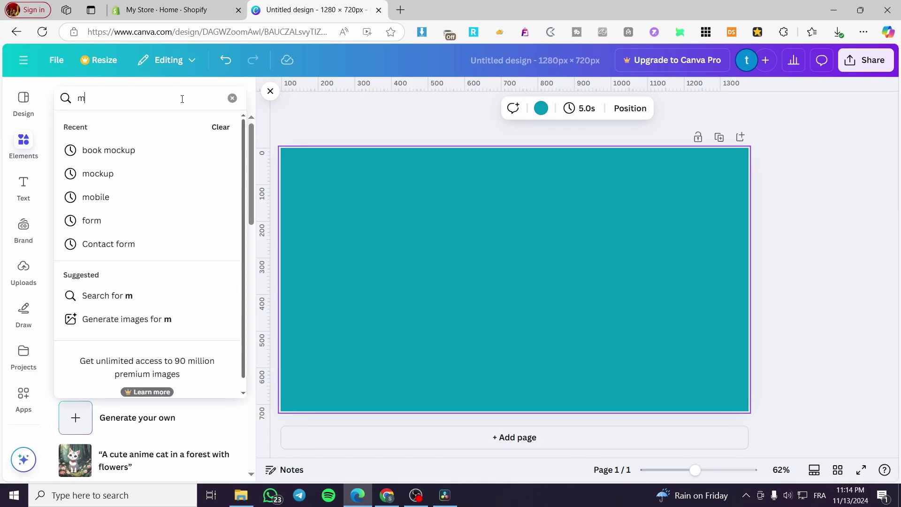
type("ockup")
key("Return")
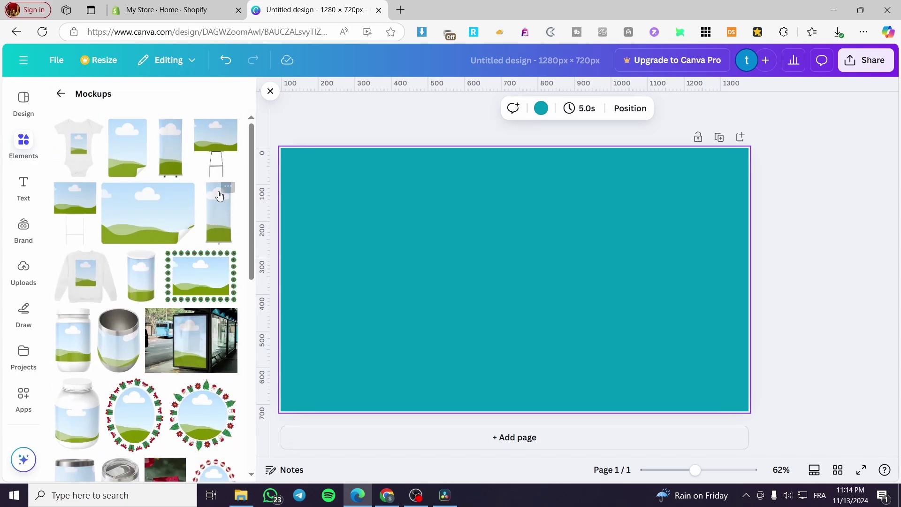
scroll(167, 235, "down", 1)
scroll(167, 235, "down", 10)
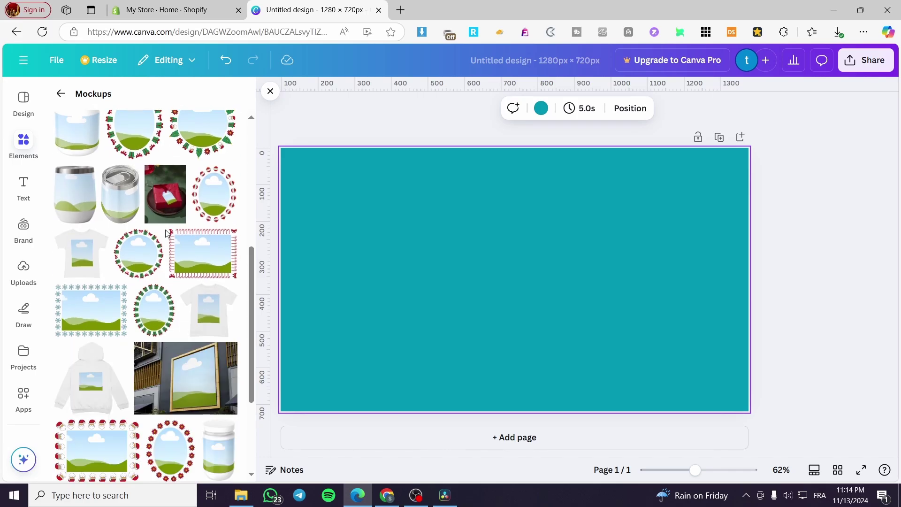
scroll(164, 232, "down", 3)
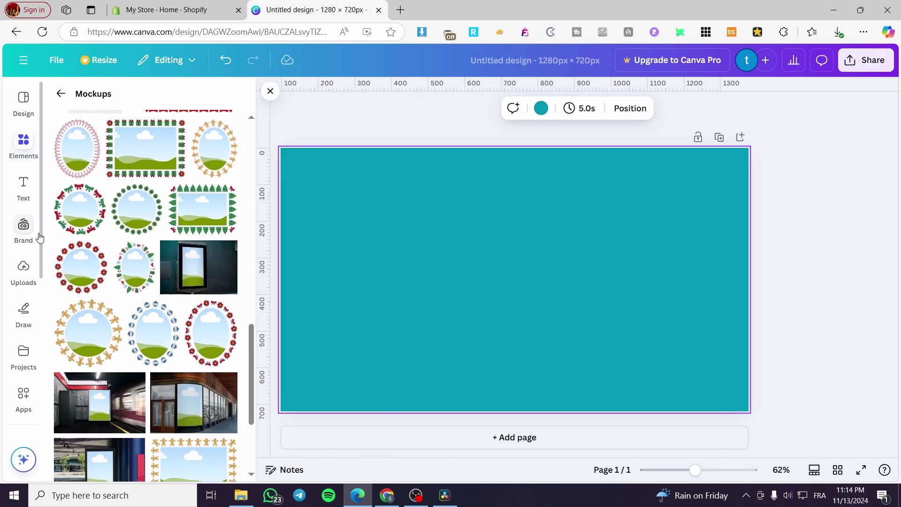
Step: Upload the downloaded ebook cover PNG by dragging it from the browser downloads onto the page
left_click(24, 268)
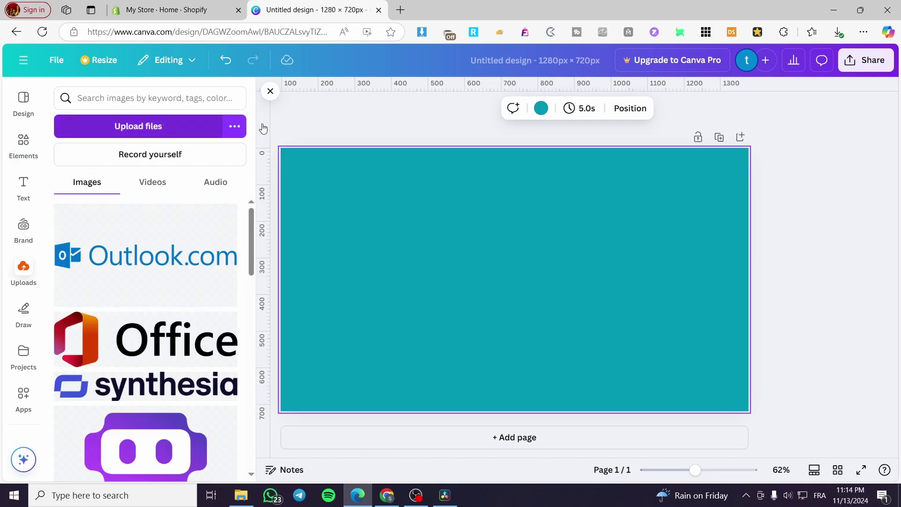
left_click(836, 33)
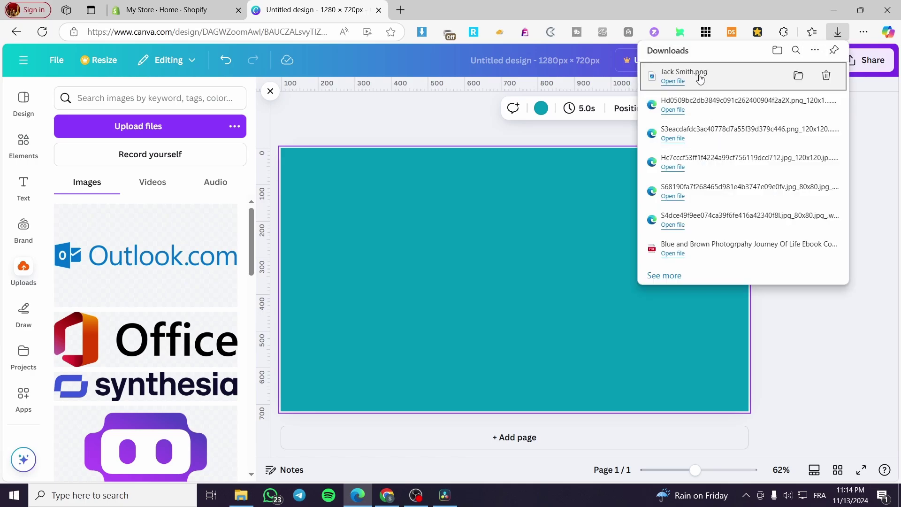
left_click_drag(694, 73, 163, 262)
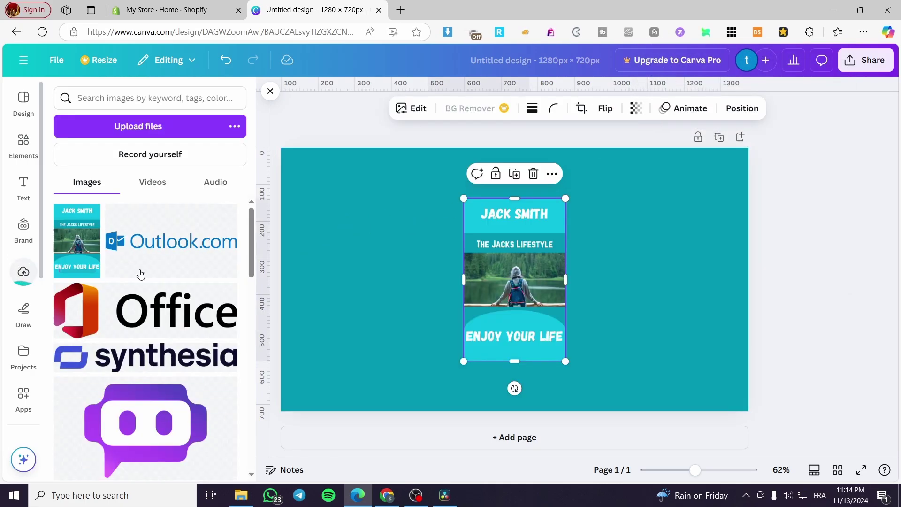
Step: Return to the Mockups elements and scroll through the book and notebook mockup grid
left_click(23, 141)
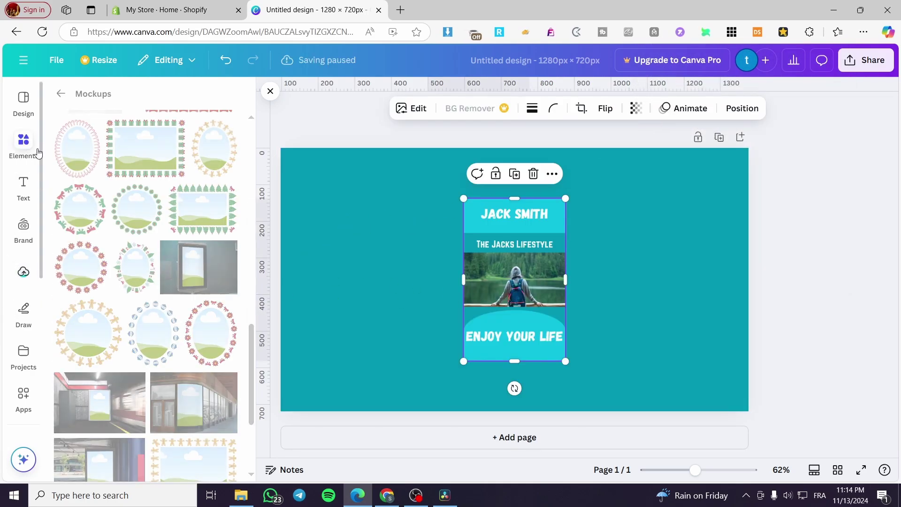
scroll(188, 270, "down", 5)
scroll(187, 271, "down", 8)
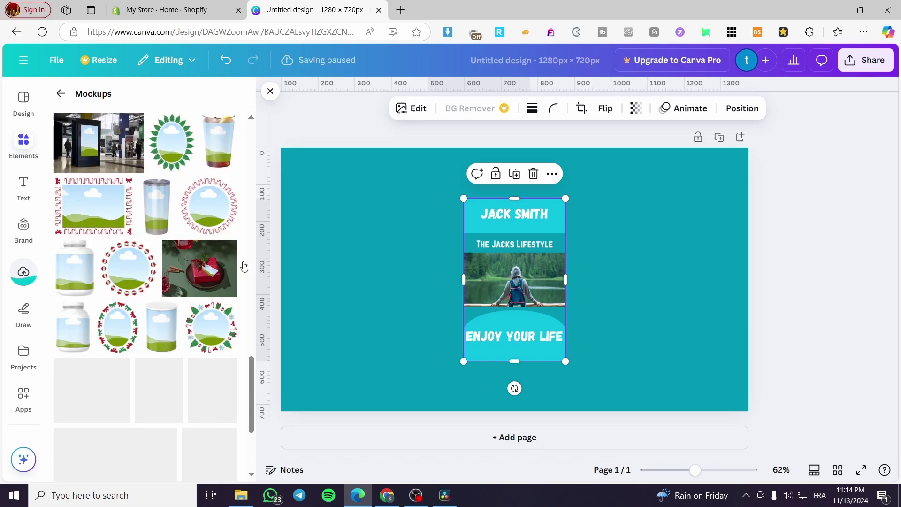
scroll(134, 266, "down", 5)
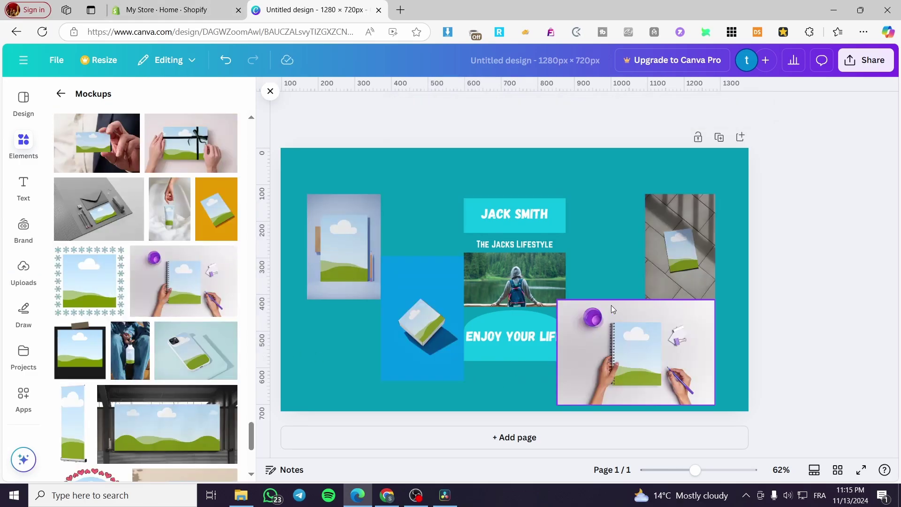
scroll(149, 348, "down", 5)
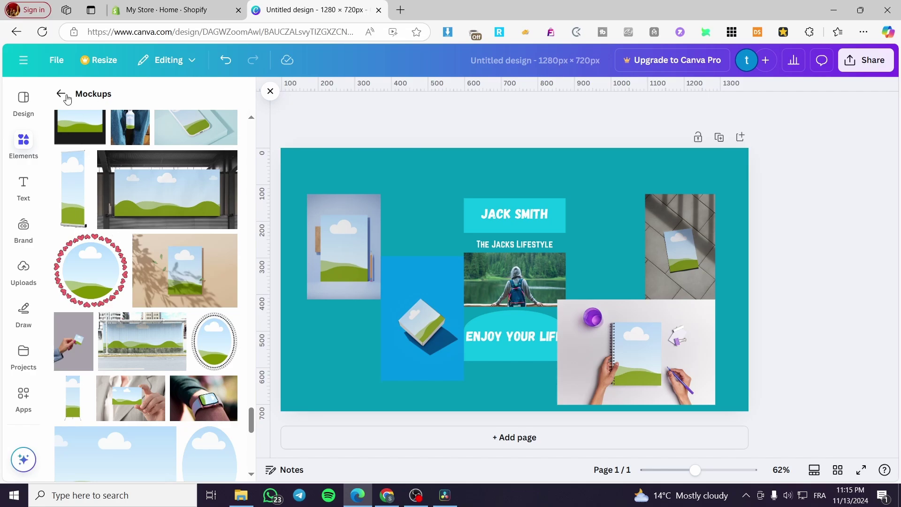
scroll(144, 320, "down", 6)
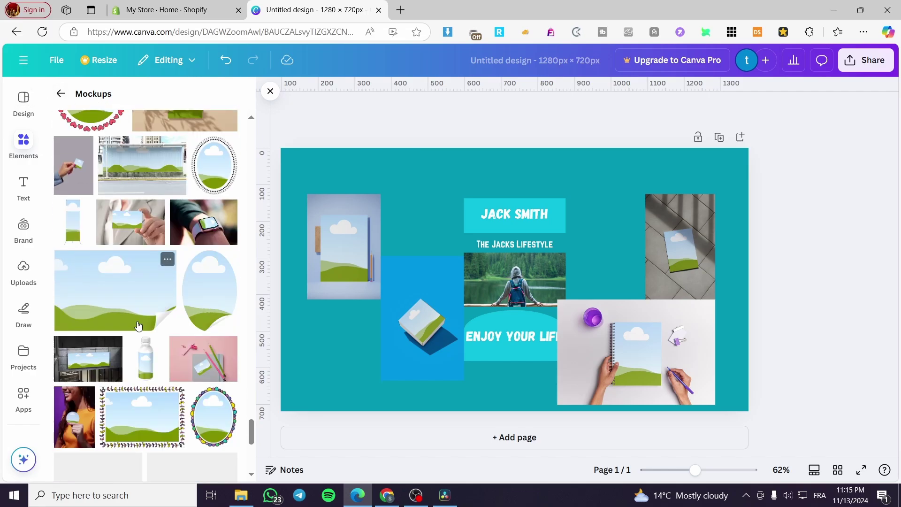
scroll(143, 320, "down", 2)
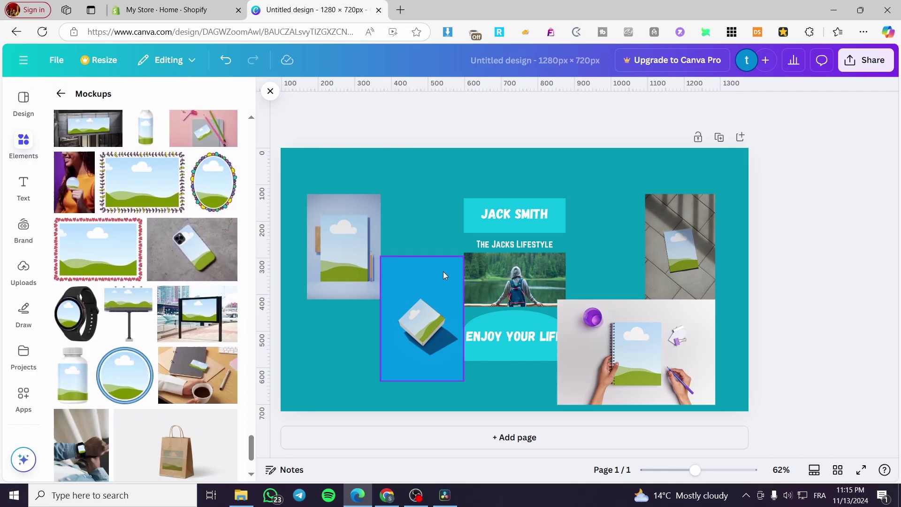
Step: Enlarge and line up the notebook, blue box and tile-floor mockups across the page
left_click_drag(337, 253, 345, 219)
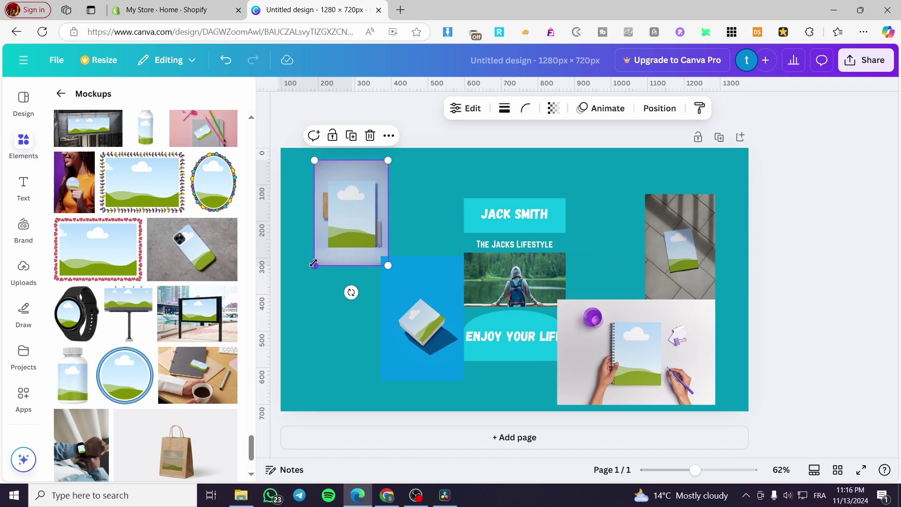
left_click_drag(313, 265, 280, 313)
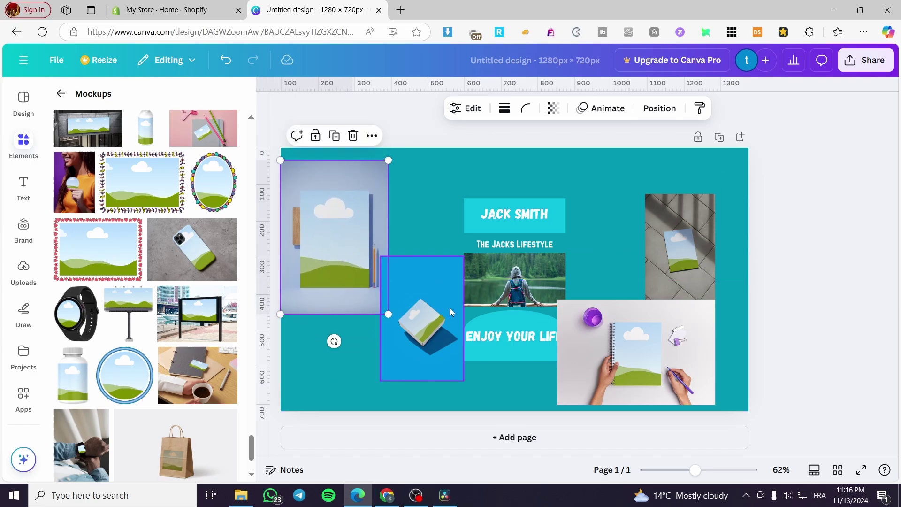
left_click_drag(515, 282, 515, 427)
left_click_drag(454, 301, 468, 205)
left_click_drag(477, 287, 496, 314)
left_click_drag(696, 252, 557, 219)
left_click_drag(576, 261, 607, 313)
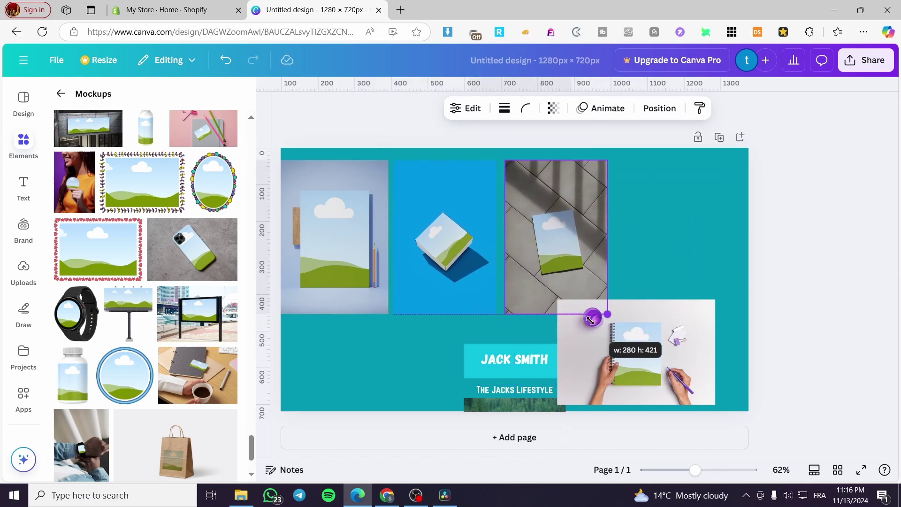
left_click_drag(647, 353, 665, 367)
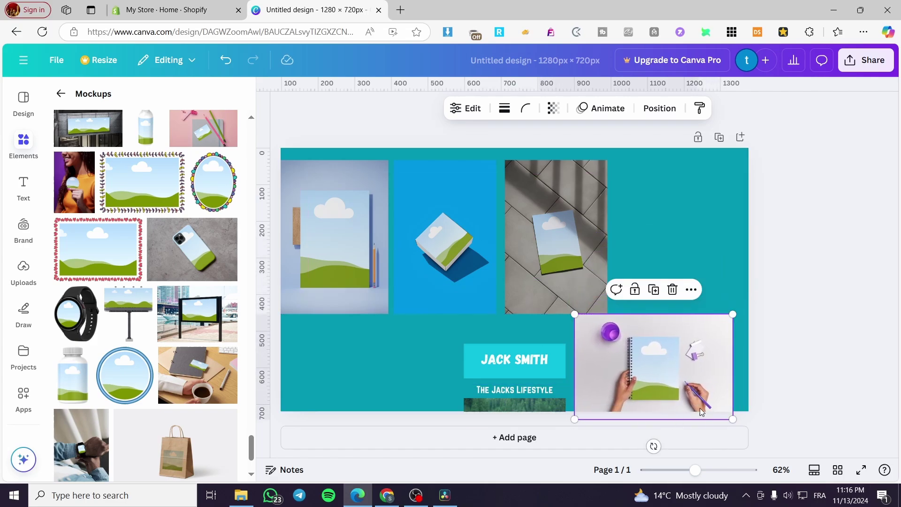
Step: Bring the JACK SMITH cover onto the page and make copies placed beside the mockups
left_click_drag(531, 360, 452, 341)
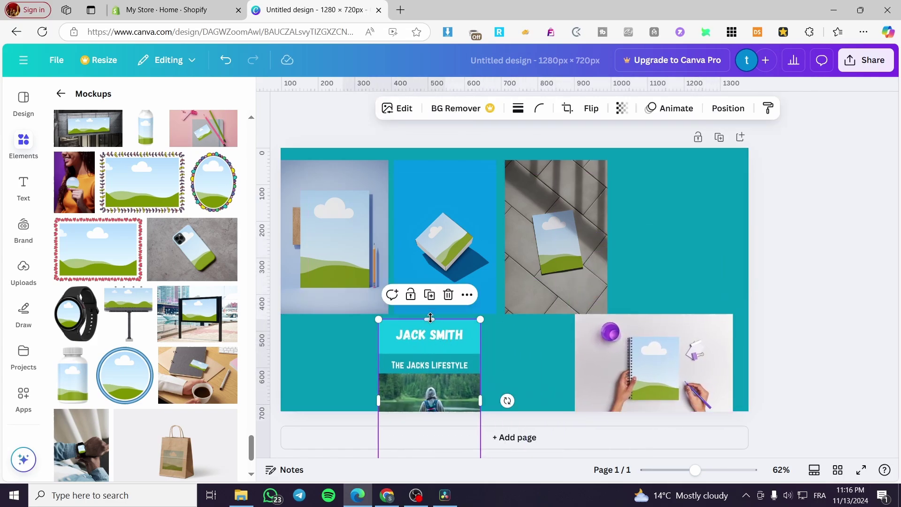
left_click(436, 303)
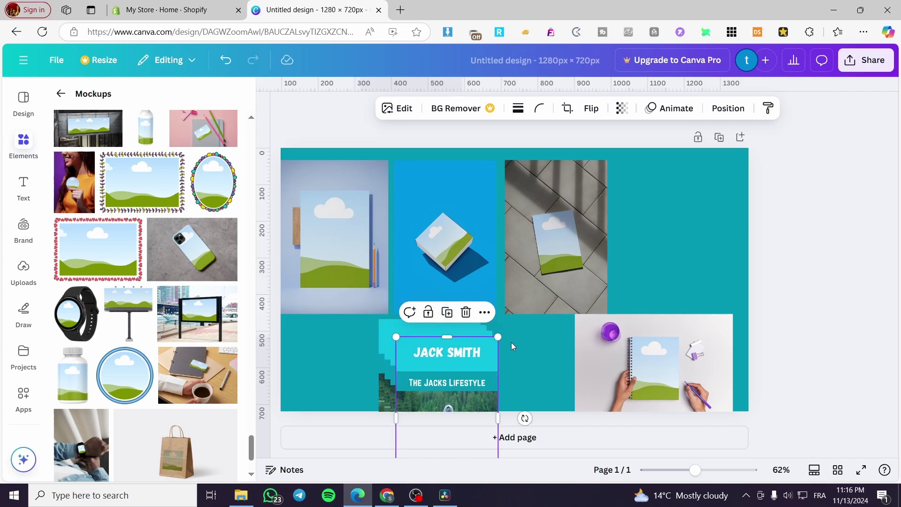
left_click_drag(511, 342, 702, 194)
key("ctrl+d")
left_click_drag(435, 348, 342, 350)
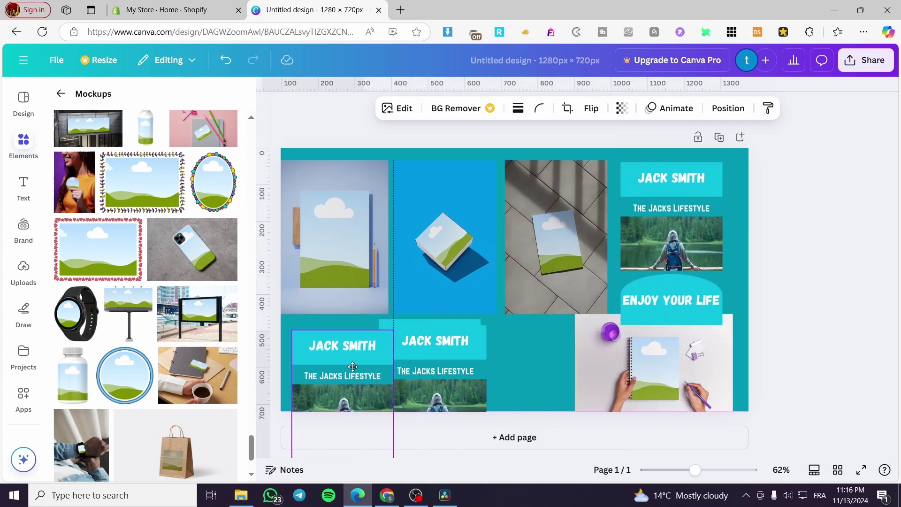
key("ctrl+d")
left_click_drag(431, 362, 520, 357)
left_click_drag(667, 239, 580, 232)
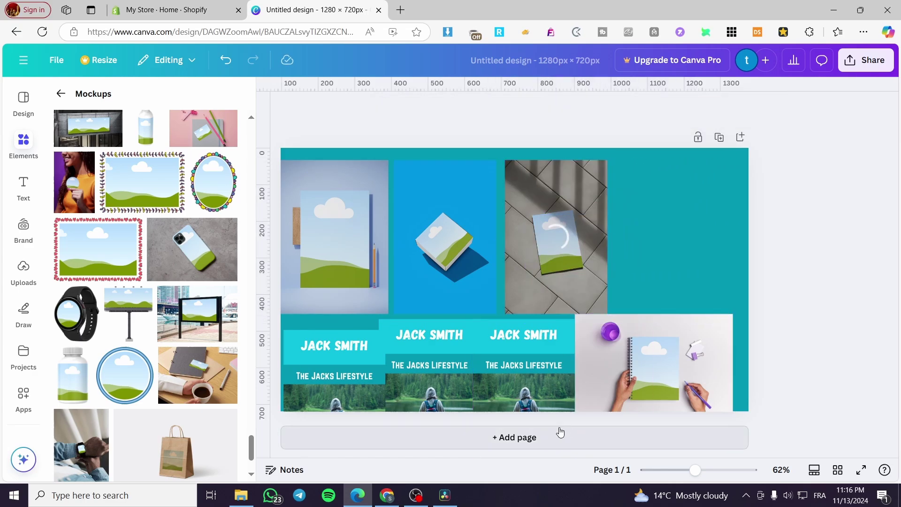
Step: Drop cover copies into the tile-floor, blue box and first book mockups
left_click_drag(533, 392, 679, 381)
left_click_drag(463, 406, 419, 304)
left_click(365, 345)
left_click_drag(365, 344, 319, 212)
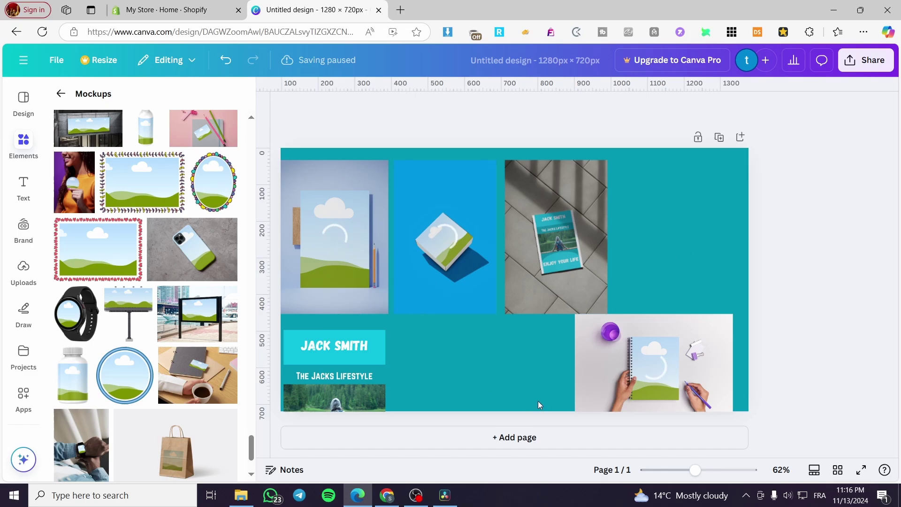
mouse_move(695, 471)
left_mouse_down()
mouse_move(724, 472)
mouse_move(711, 474)
left_mouse_up()
Step: Delete the blue box mockup and move the tile-floor and notebook mockups into its place
left_click(531, 241)
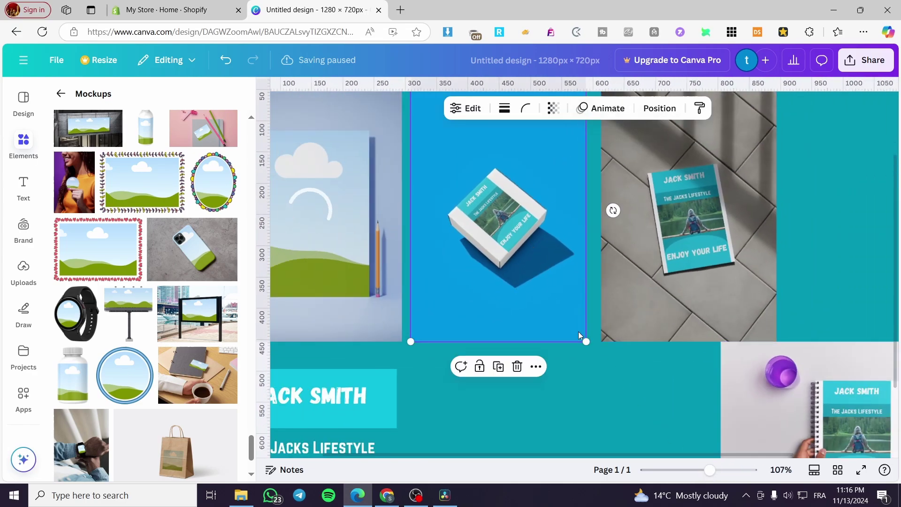
left_click(520, 365)
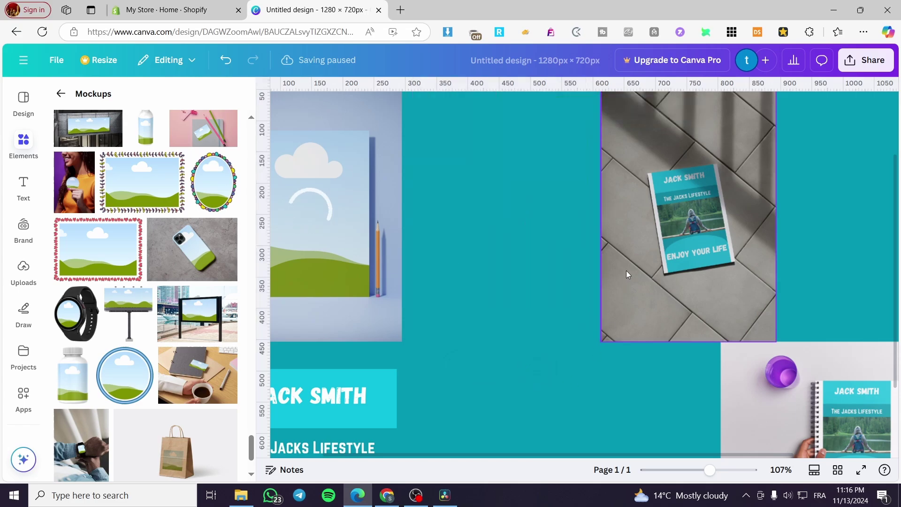
left_click_drag(626, 270, 449, 287)
left_click_drag(768, 395, 670, 186)
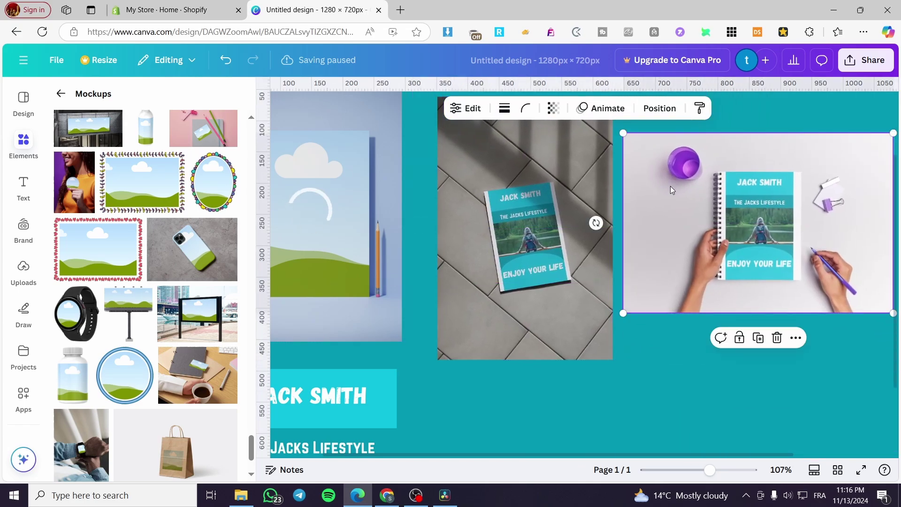
left_click(755, 400)
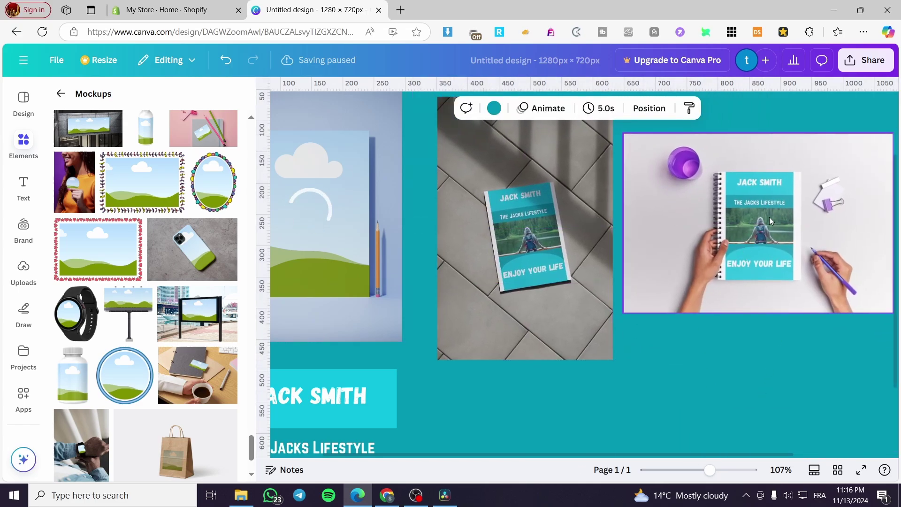
left_click(507, 284)
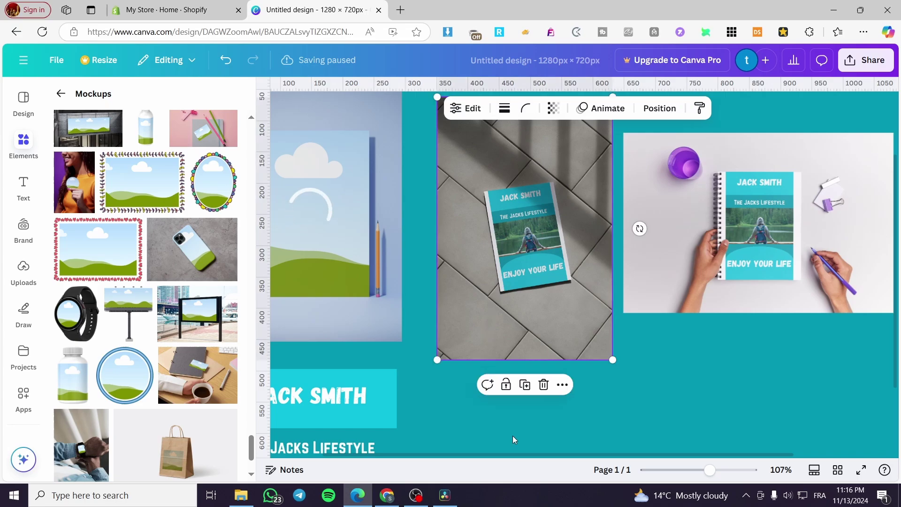
left_click(650, 397)
scroll(531, 298, "down", 5)
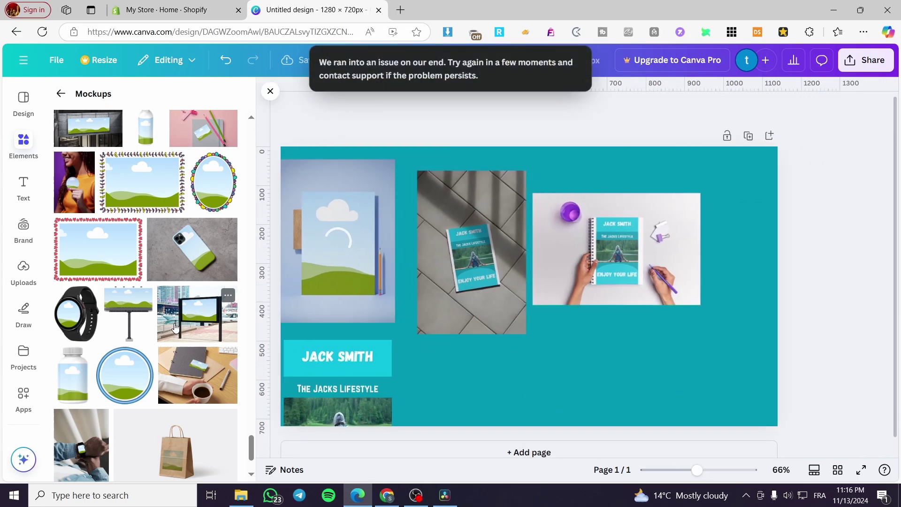
Step: Duplicate the left book mockup, drop the cover onto the copy and delete the original
left_click_drag(376, 379, 374, 313)
left_click(360, 238)
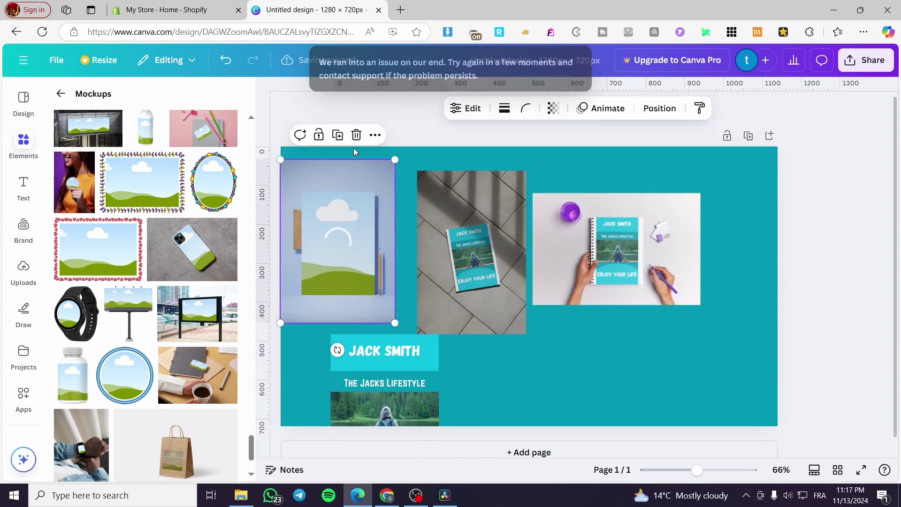
left_click(338, 135)
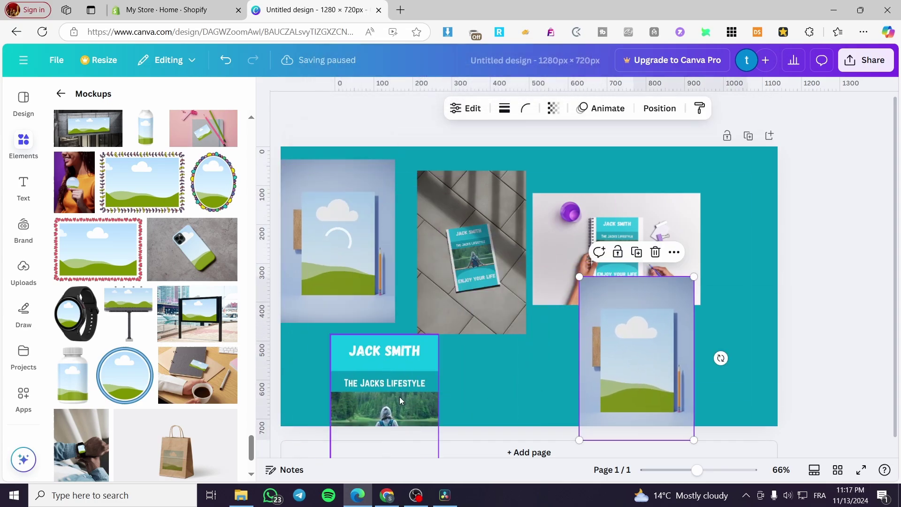
left_click_drag(399, 396, 352, 256)
left_click(308, 228)
left_click(356, 135)
left_click(638, 361)
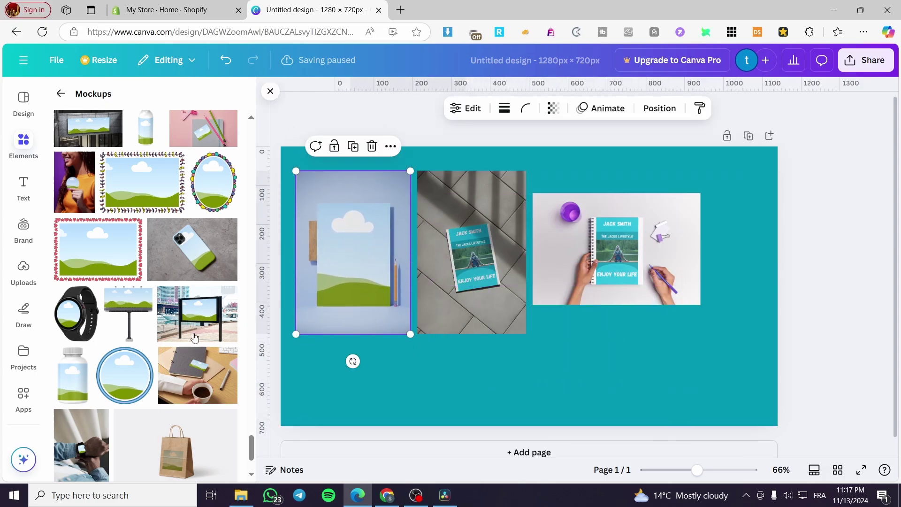
scroll(195, 337, "down", 3)
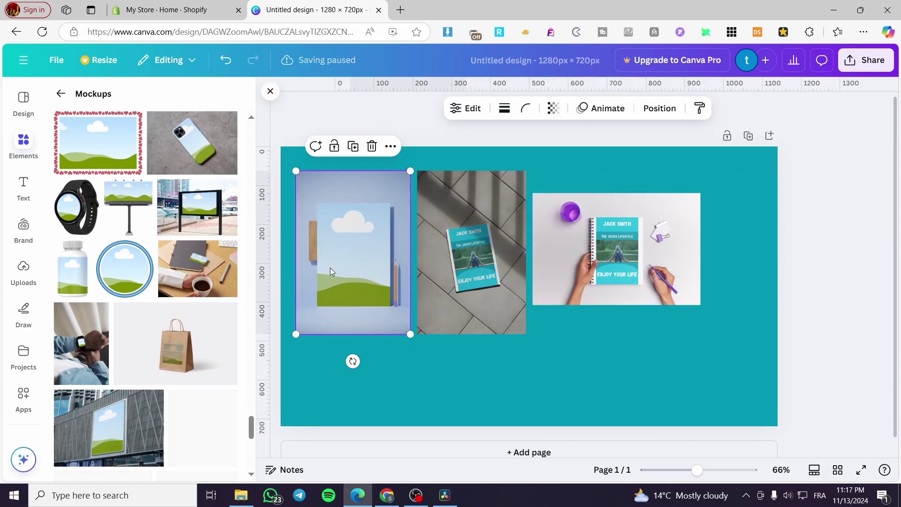
Step: Add the uploaded Jack Smith cover image, drop it into the left book mockup and zoom in
left_click(24, 270)
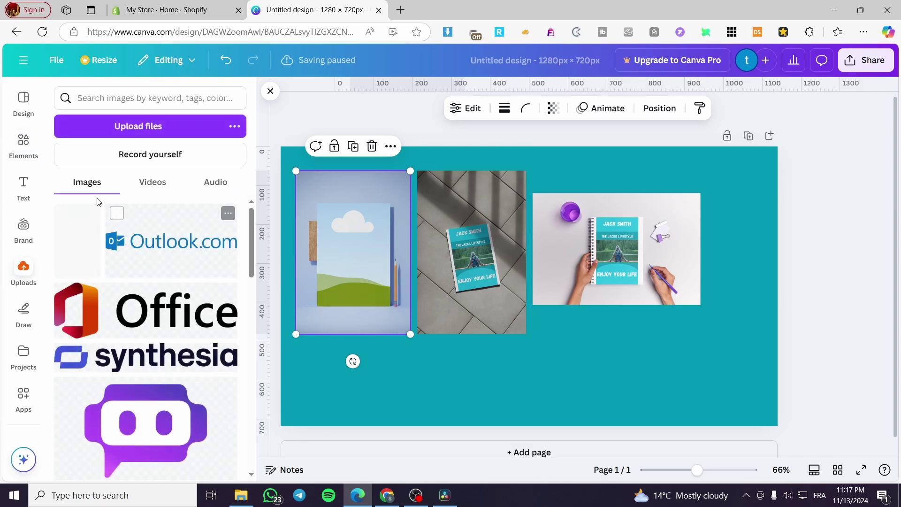
left_click(96, 210)
left_click(327, 363)
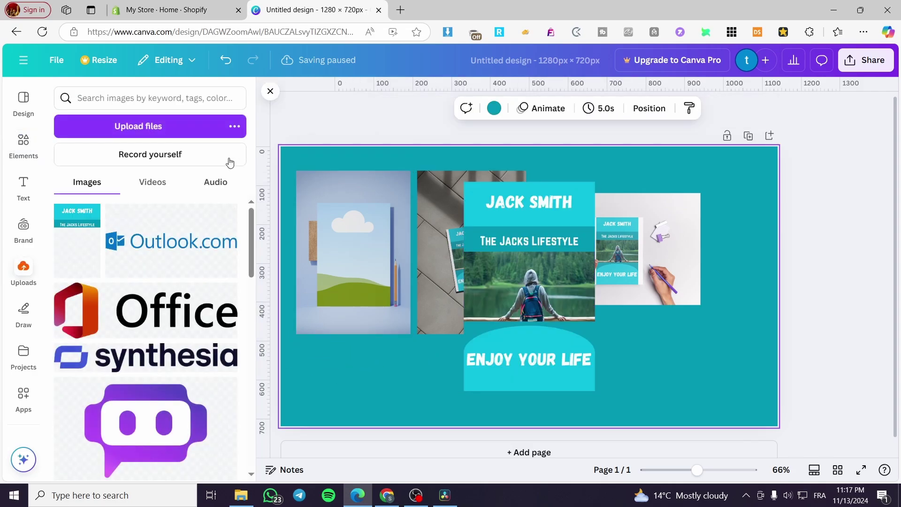
left_click(24, 143)
left_click_drag(514, 309, 434, 299)
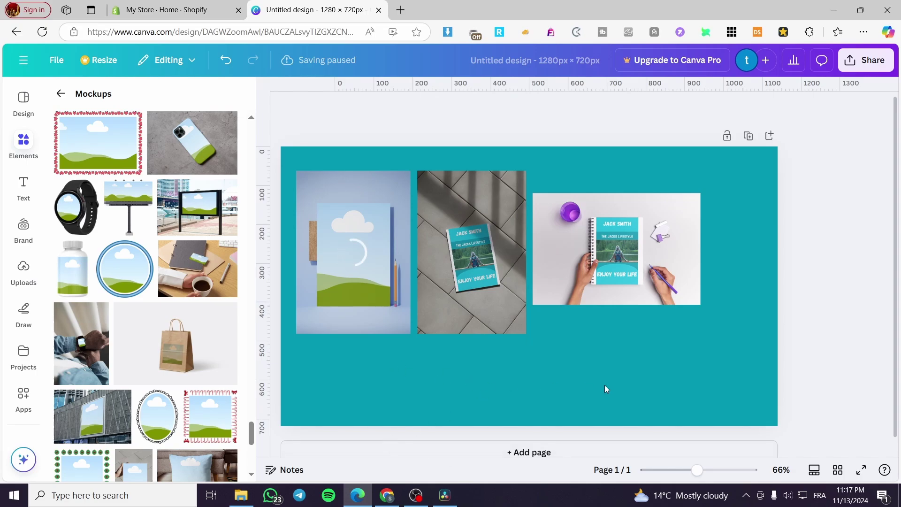
scroll(130, 409, "down", 5)
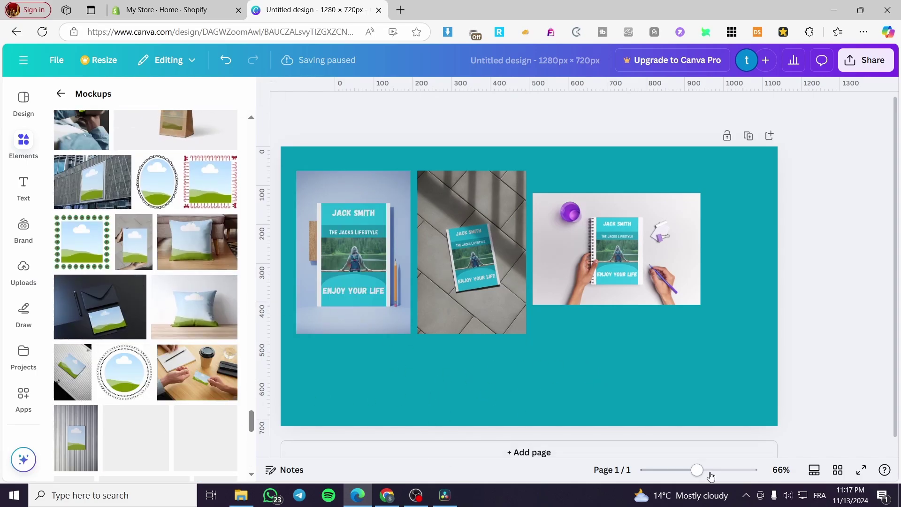
mouse_move(704, 474)
left_mouse_down()
mouse_move(729, 477)
mouse_move(708, 473)
left_mouse_up()
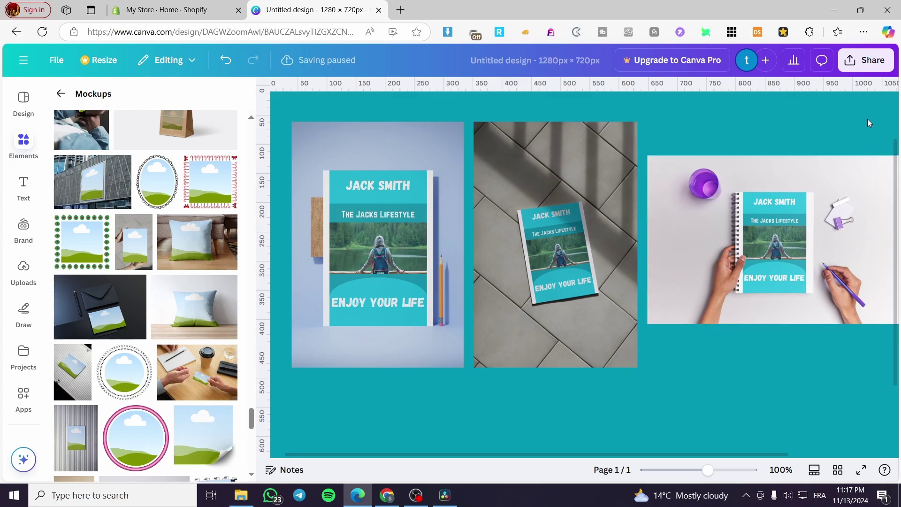
left_click(878, 67)
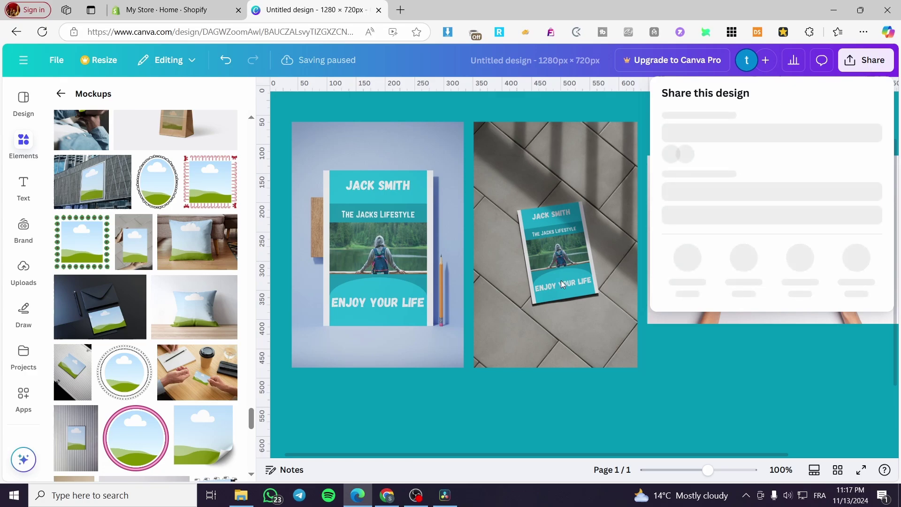
left_click(680, 365)
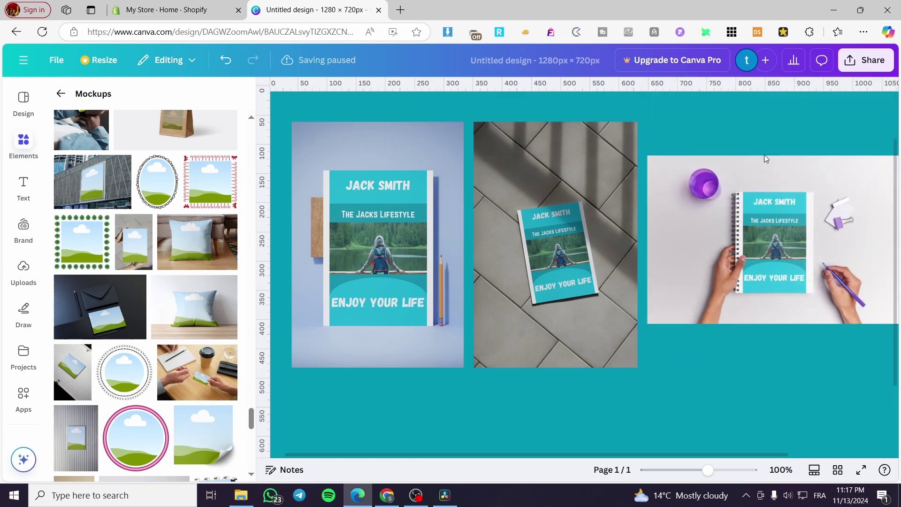
left_click(852, 70)
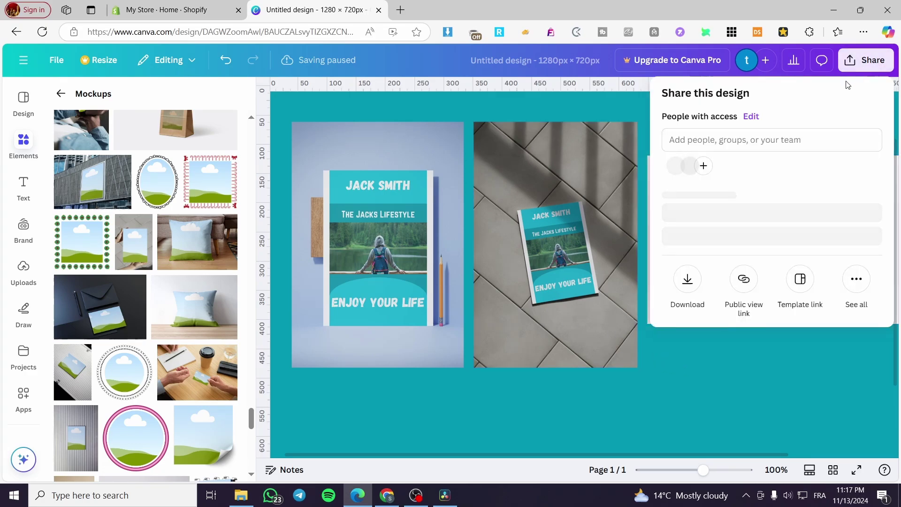
left_click(687, 301)
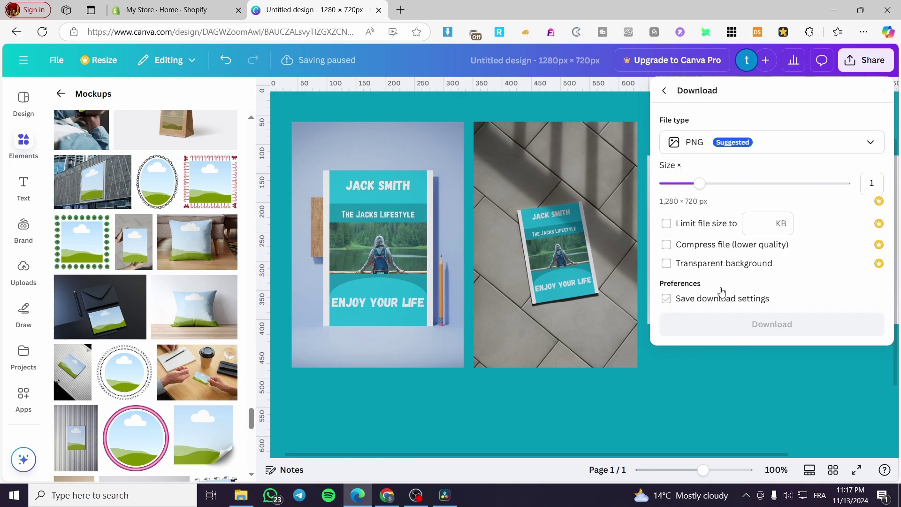
left_click(767, 143)
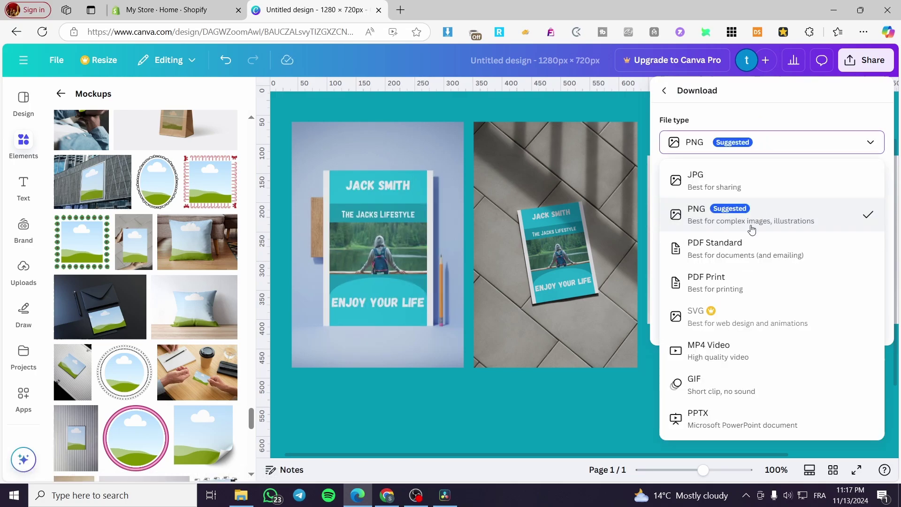
left_click(575, 452)
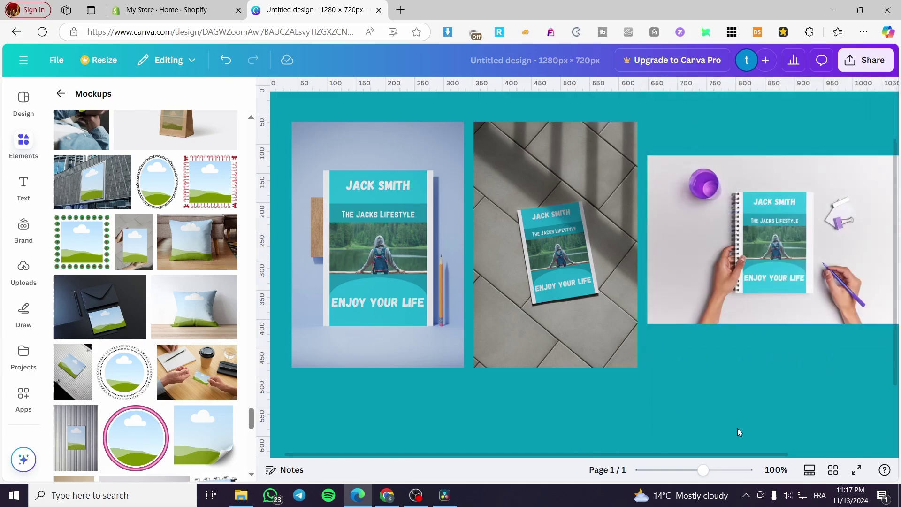
scroll(707, 410, "down", 5)
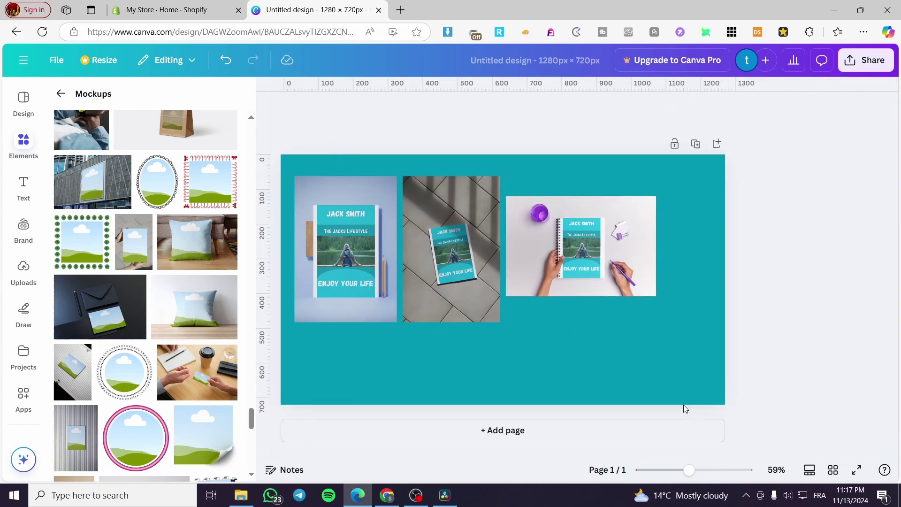